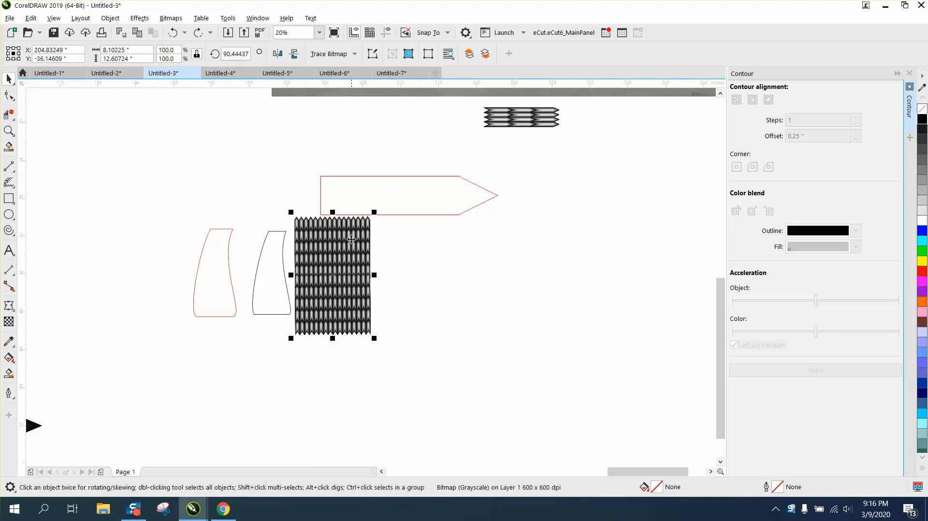
# PowerClip the grayscale pattern bitmap inside the black curved outline.
pyautogui.click(140, 18)
pyautogui.moveTo(113, 23)
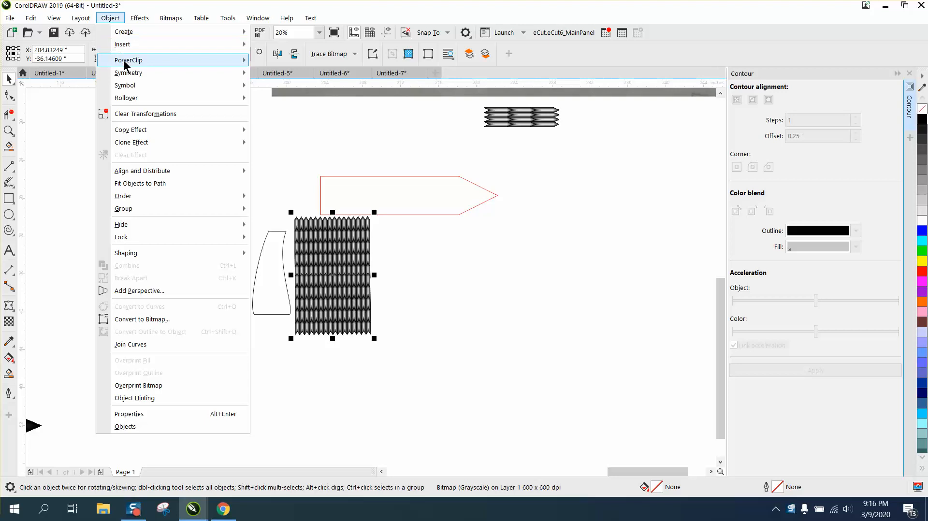
pyautogui.moveTo(124, 61)
pyautogui.click(269, 64)
pyautogui.click(264, 253)
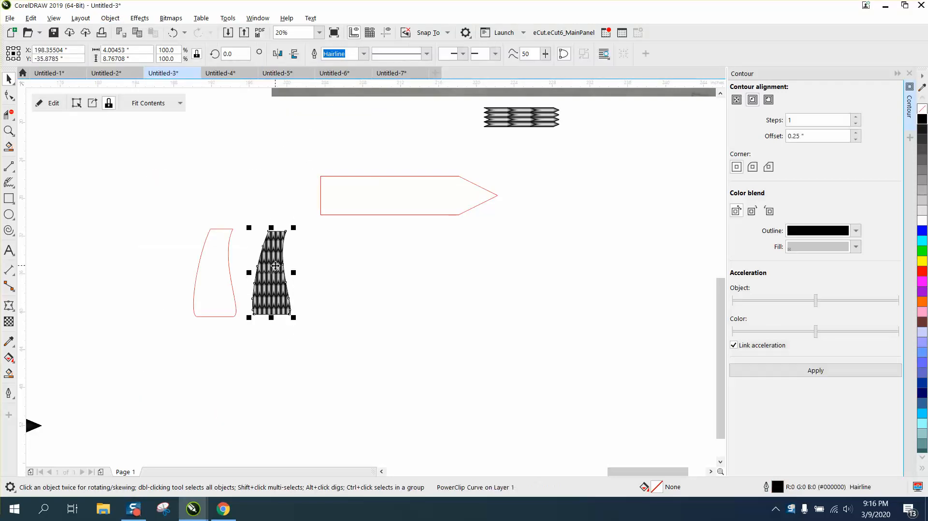
# Nudge the pattern-filled curved shape leftward in three large steps so it sits inside the matching red outline.
pyautogui.hotkey('shift', 'Left')
pyautogui.hotkey('shift', 'Left')
pyautogui.hotkey('shift', 'Left')
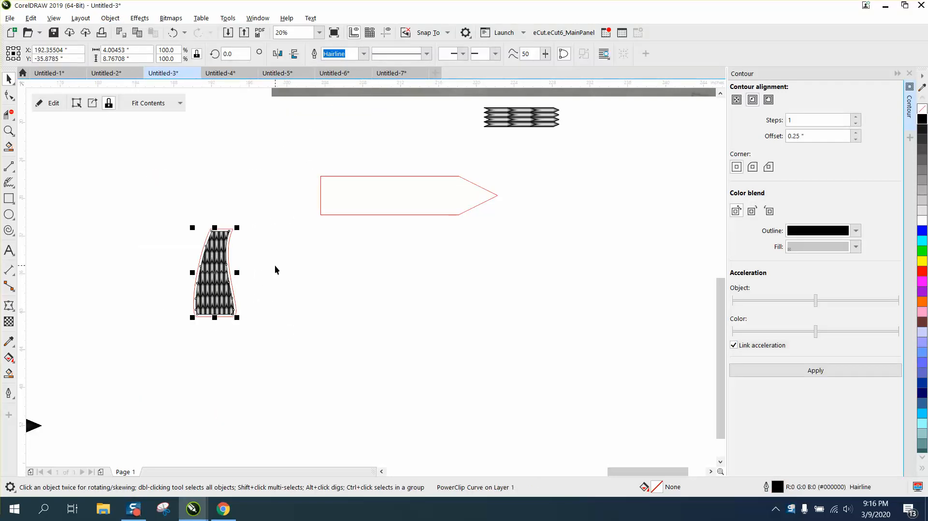
pyautogui.click(10, 131)
pyautogui.moveTo(163, 209); pyautogui.dragTo(297, 338)
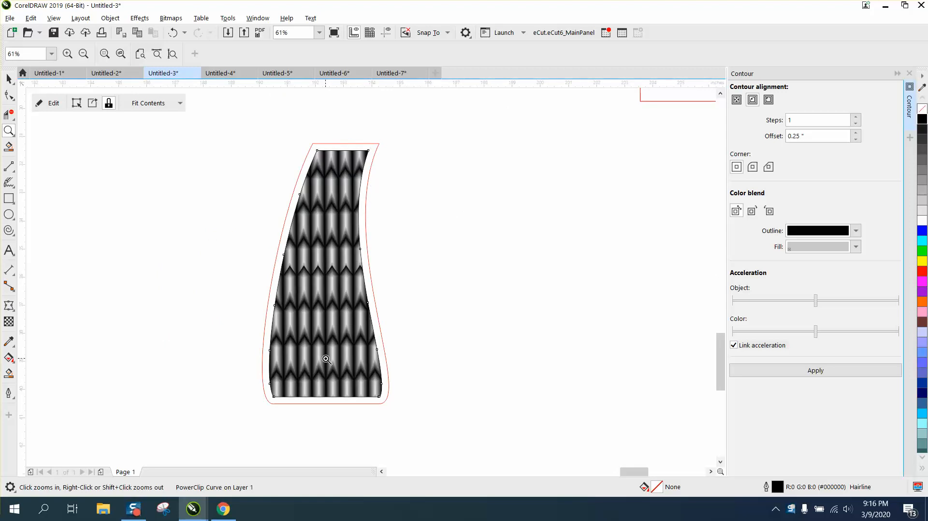
# Draw a rectangle about 13.67 by 4.83 inches on the empty area beside the gray sketch photo.
pyautogui.scroll(-6, 326, 359)
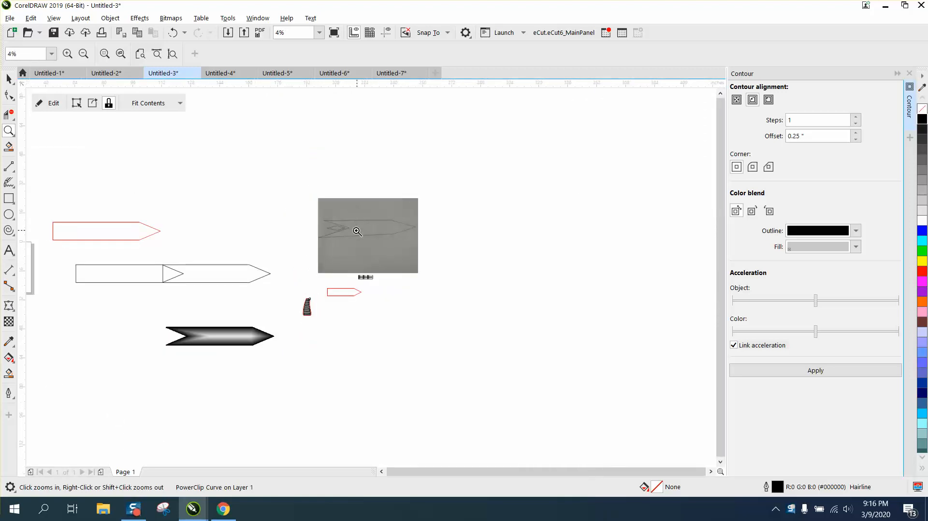
pyautogui.moveTo(333, 223); pyautogui.dragTo(435, 251)
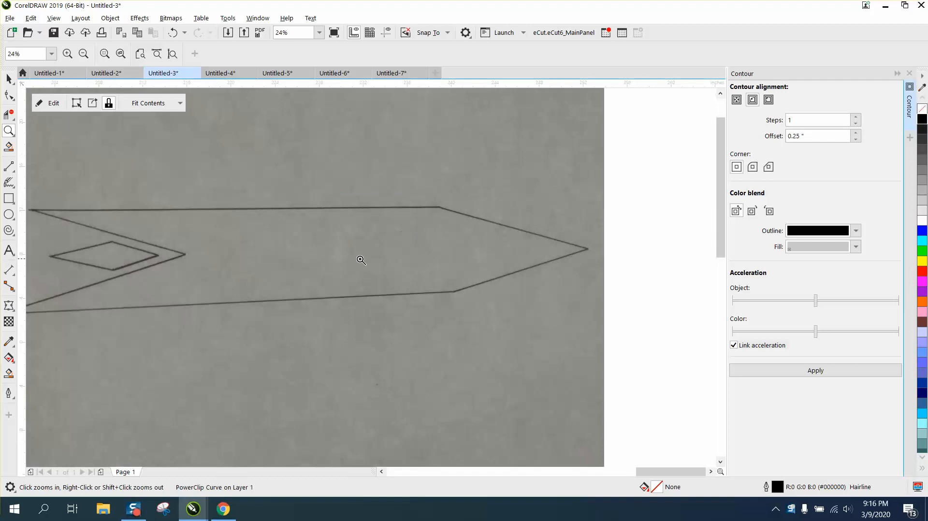
pyautogui.rightClick(127, 251)
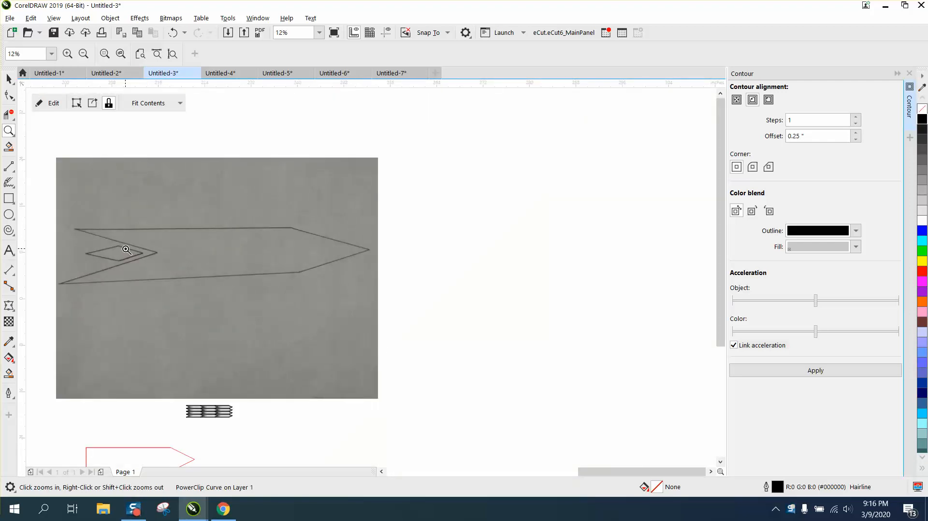
pyautogui.rightClick(209, 247)
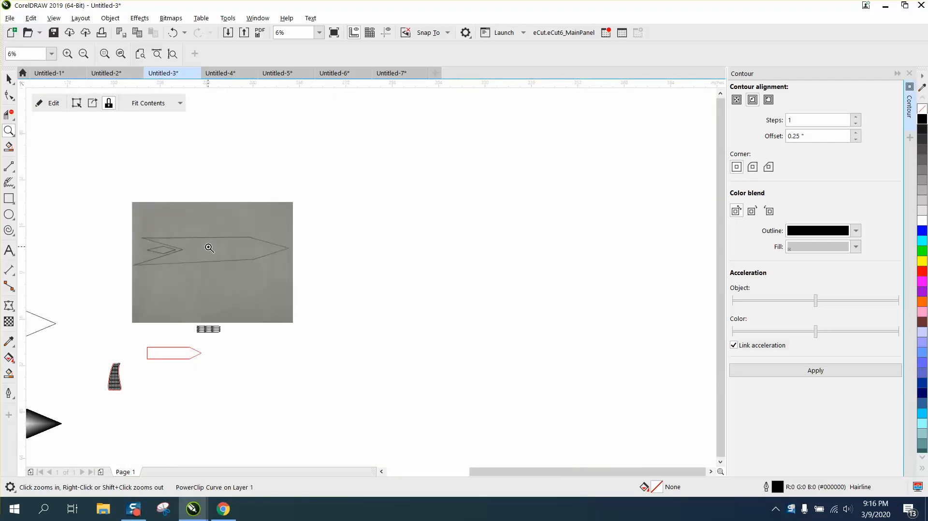
pyautogui.click(9, 198)
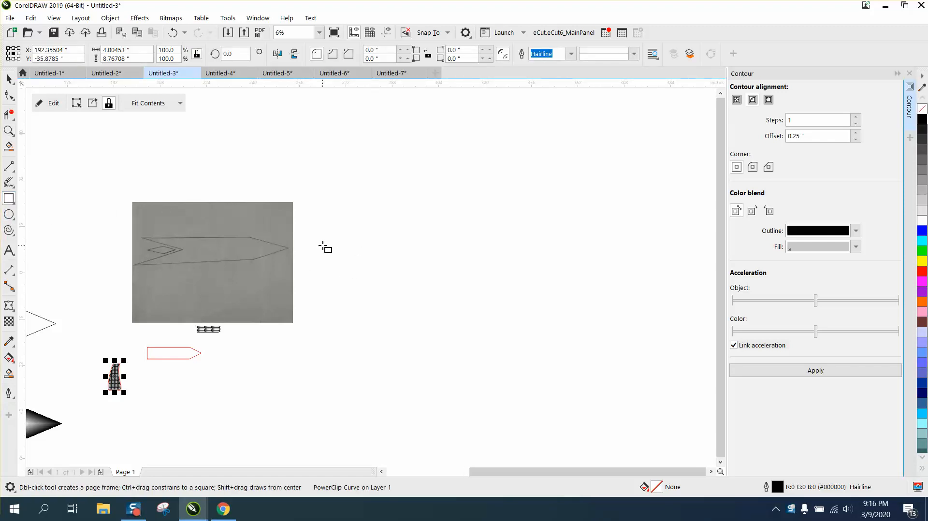
pyautogui.moveTo(322, 246)
pyautogui.mouseDown()
pyautogui.moveTo(338, 262)
pyautogui.moveTo(363, 260)
pyautogui.mouseUp()
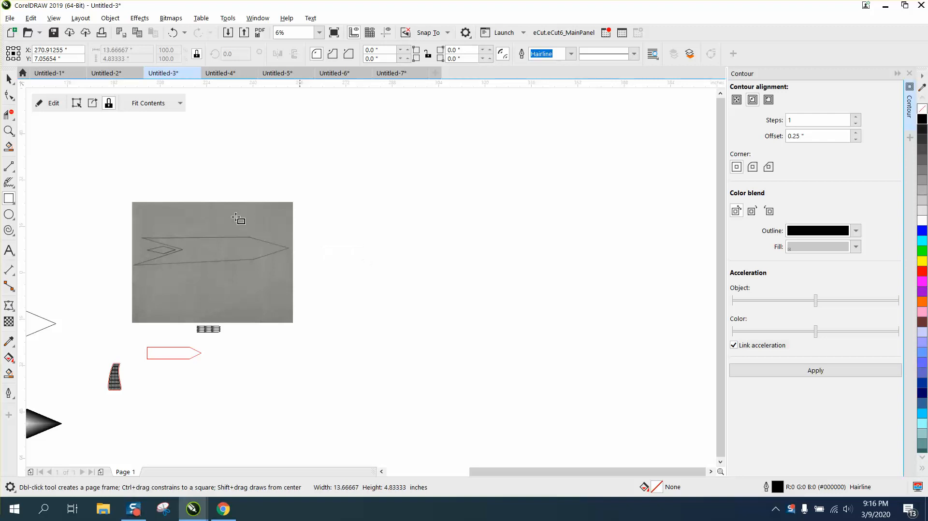
# Convert the new red rectangle to curves.
pyautogui.click(8, 131)
pyautogui.moveTo(313, 233); pyautogui.dragTo(448, 281)
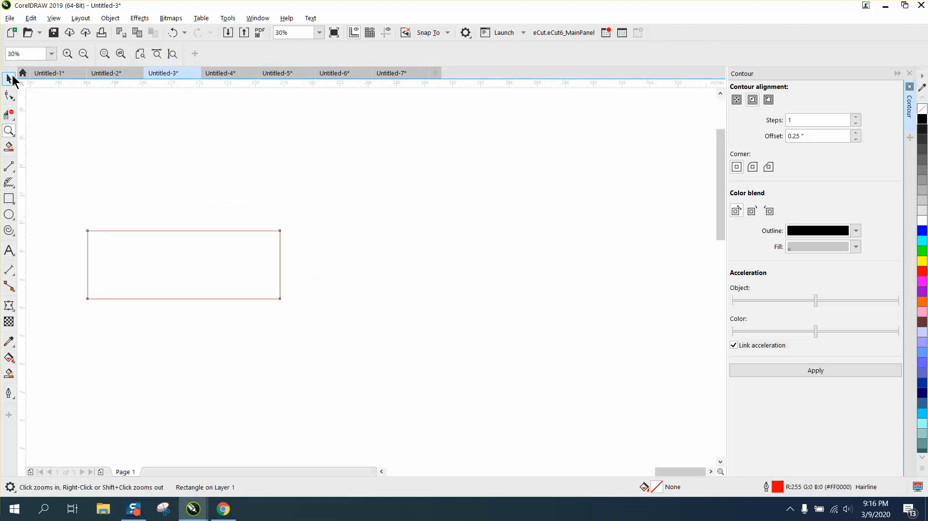
pyautogui.click(10, 78)
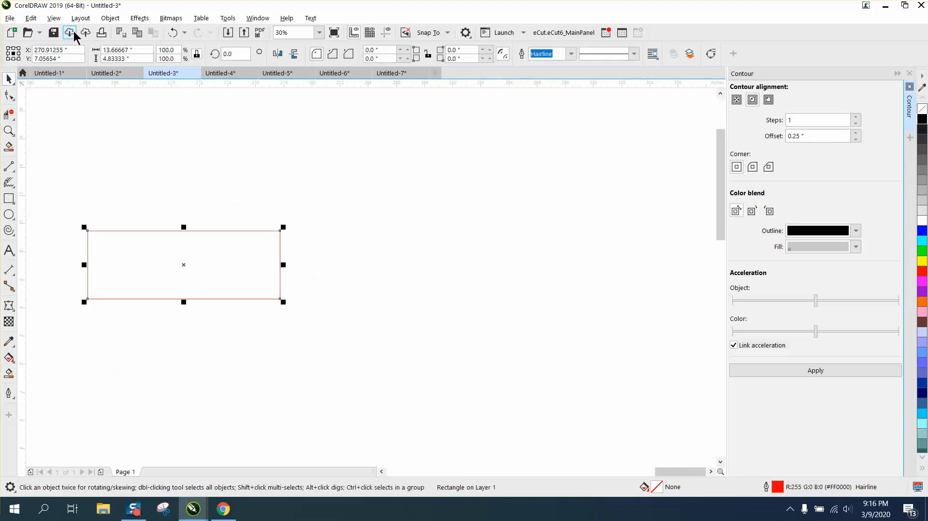
pyautogui.click(109, 20)
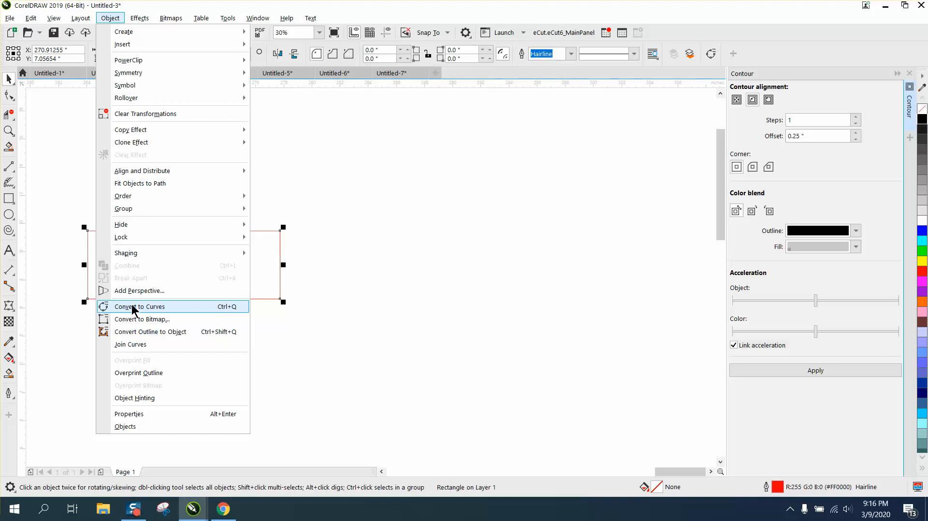
pyautogui.click(132, 307)
# Add a node midway on the rectangle's right edge and pull it outward into a point, about 18.6 inches overall width.
pyautogui.click(9, 95)
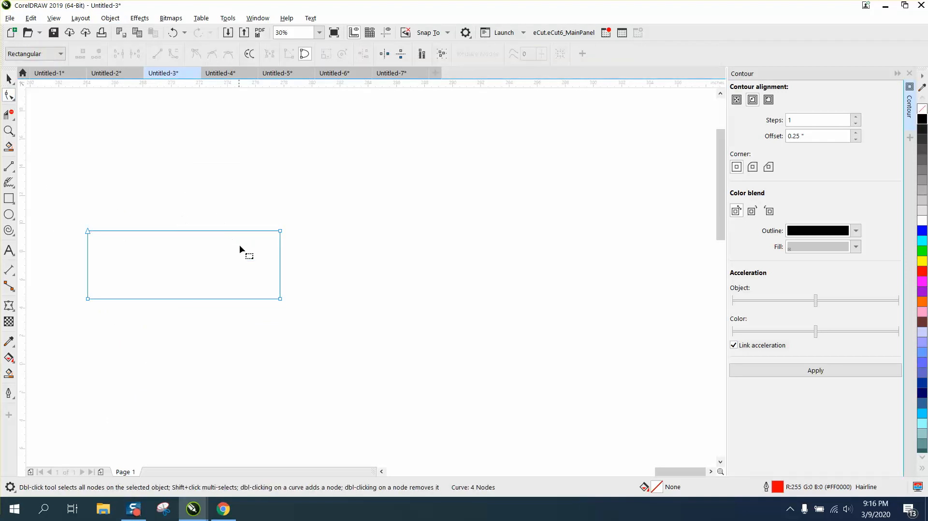
pyautogui.doubleClick(282, 267)
pyautogui.moveTo(284, 268); pyautogui.dragTo(346, 264)
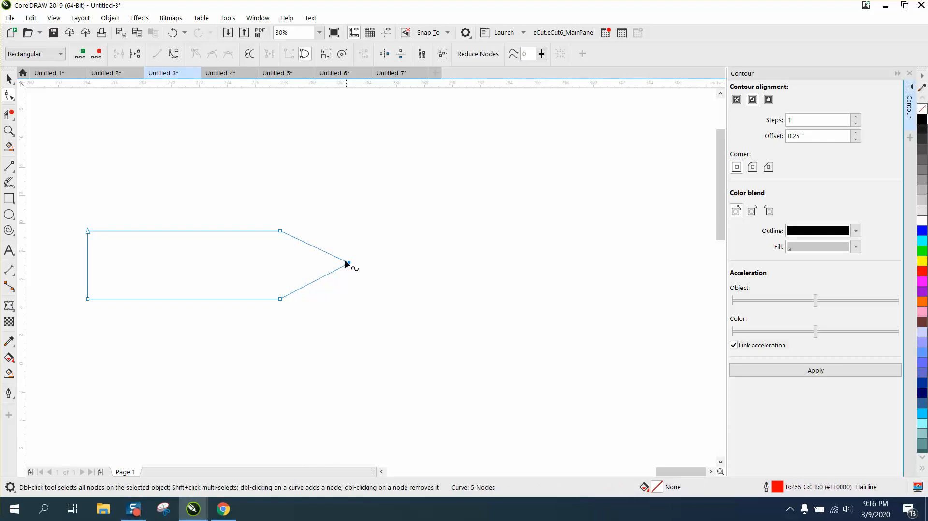
# Mirror a duplicate of the pointed shape vertically over the original so the two tips cross.
pyautogui.click(9, 78)
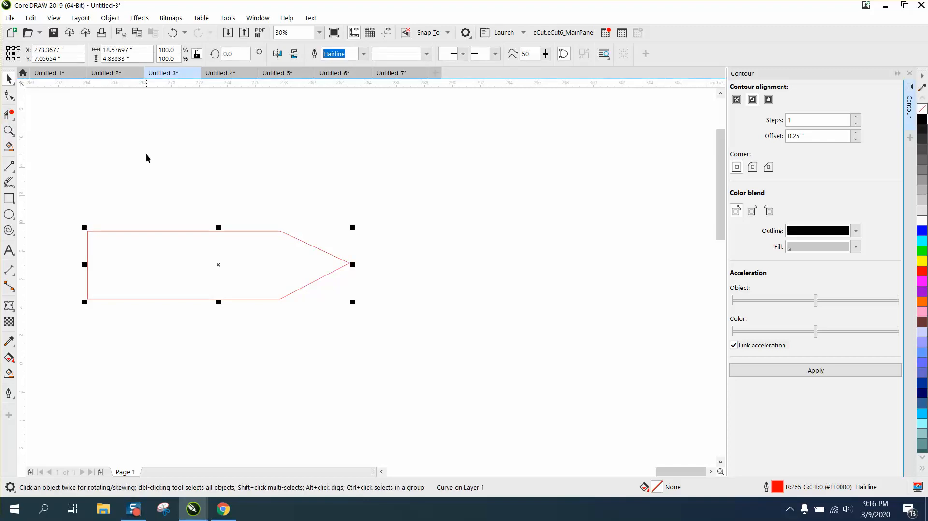
pyautogui.click(295, 53)
pyautogui.click(9, 131)
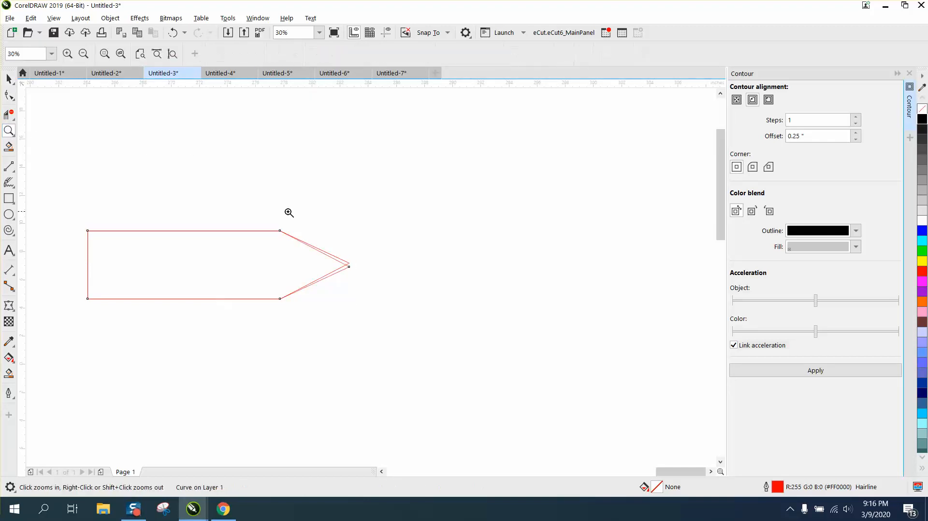
pyautogui.moveTo(289, 212); pyautogui.dragTo(408, 328)
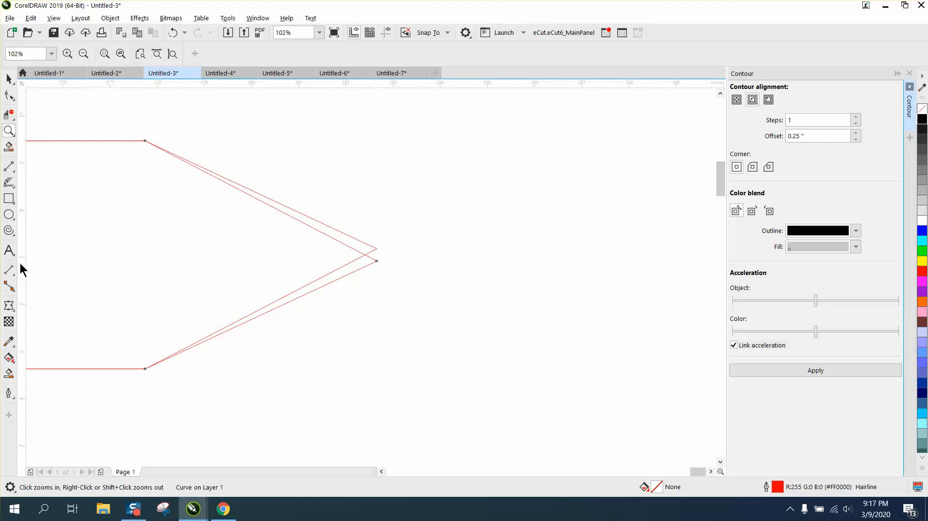
# Delete the stray segments beyond the crossing at the tip with Virtual Segment Delete, leaving a symmetrical point.
pyautogui.click(9, 373)
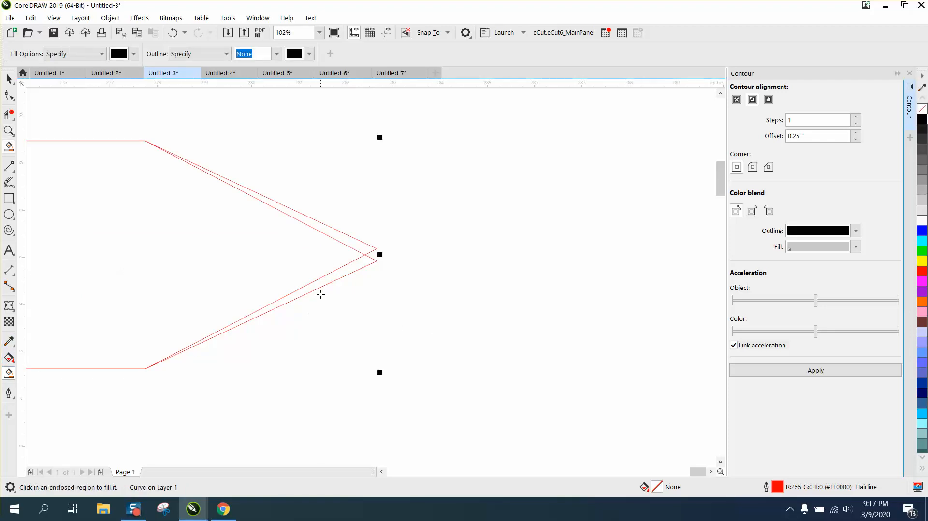
pyautogui.click(9, 115)
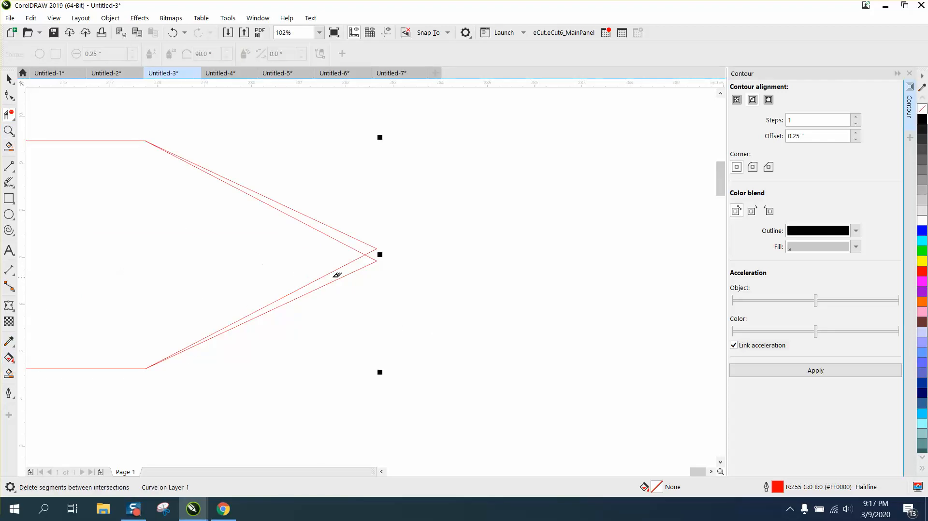
pyautogui.click(340, 274)
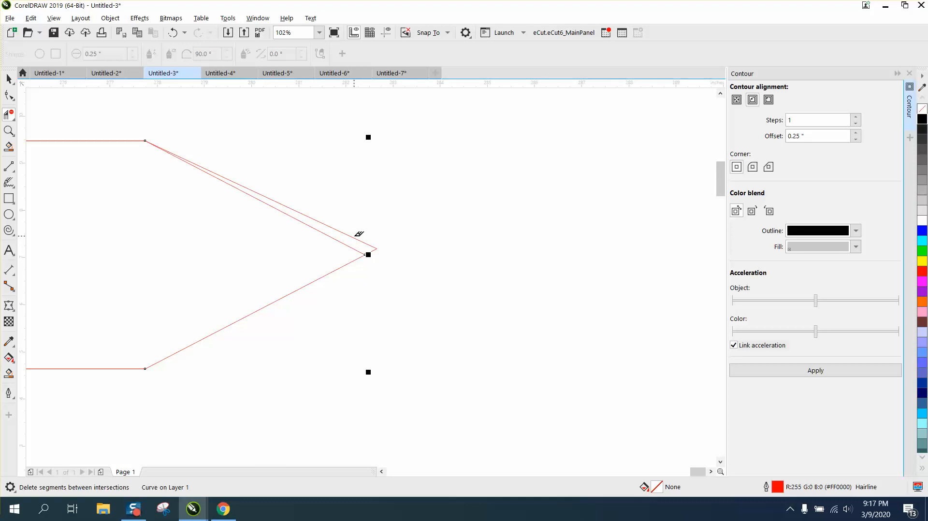
pyautogui.click(361, 238)
pyautogui.scroll(-1, 420, 259)
pyautogui.scroll(-1, 340, 261)
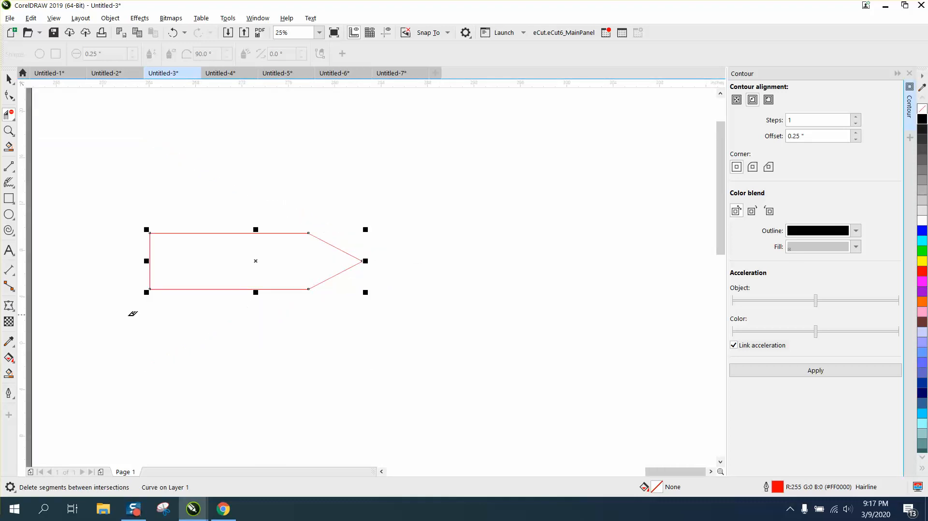
# Smart-fill the pointed shape in black and move the filled copy above the red outline.
pyautogui.click(9, 373)
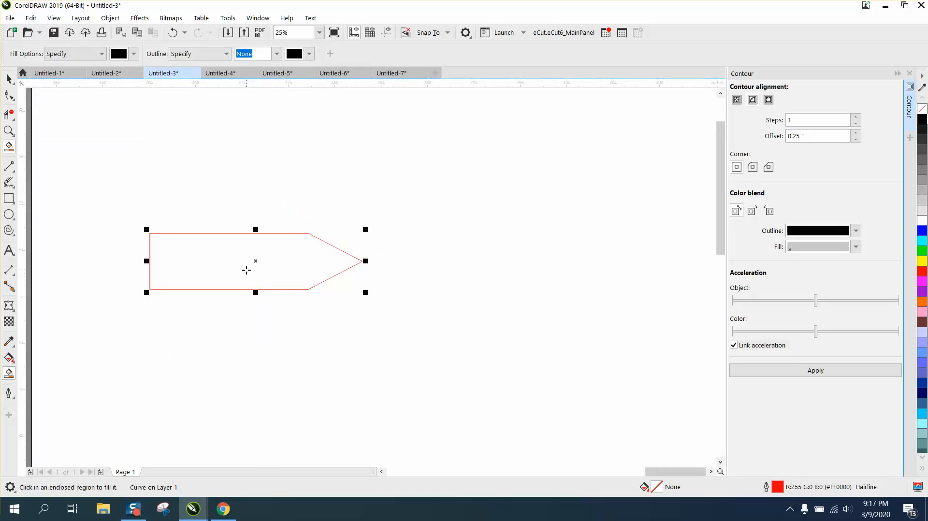
pyautogui.click(246, 270)
pyautogui.click(9, 80)
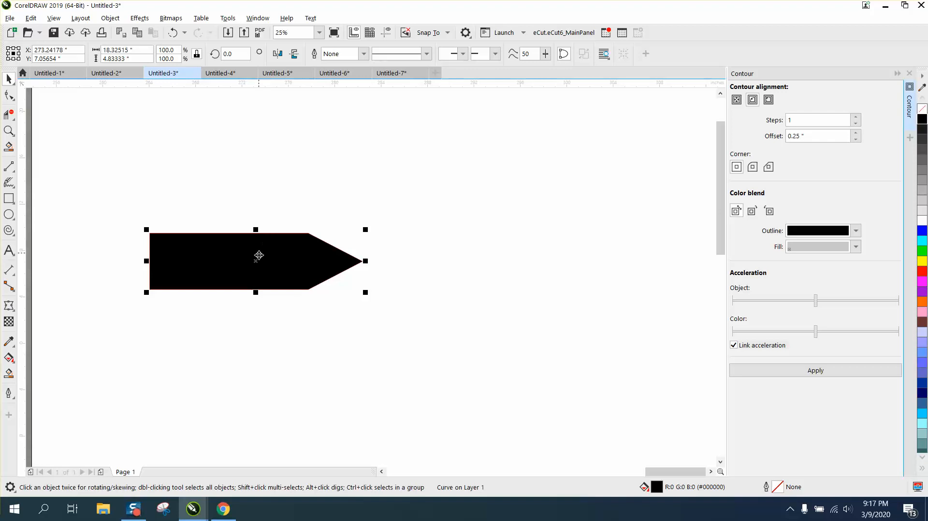
pyautogui.moveTo(259, 255); pyautogui.dragTo(270, 179)
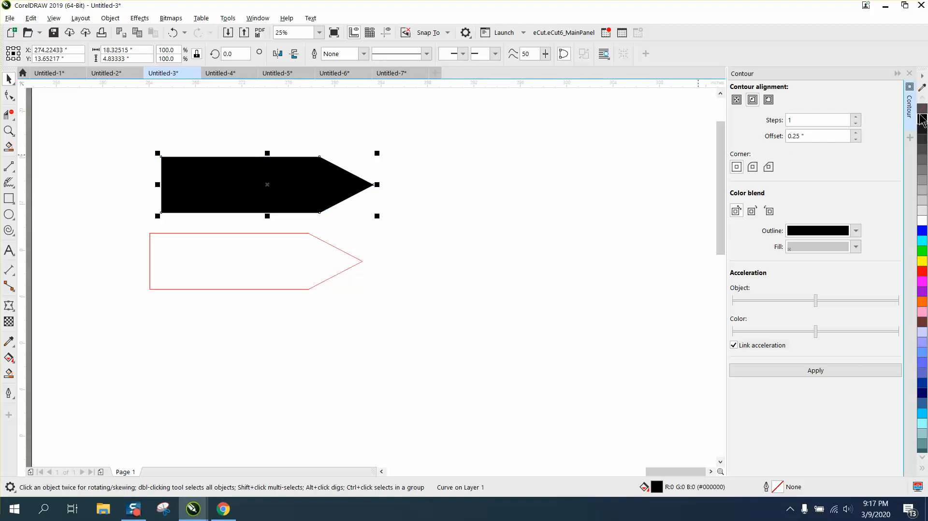
# Remove the fill from the pointed copy and give it a black outline.
pyautogui.click(922, 109)
pyautogui.rightClick(922, 119)
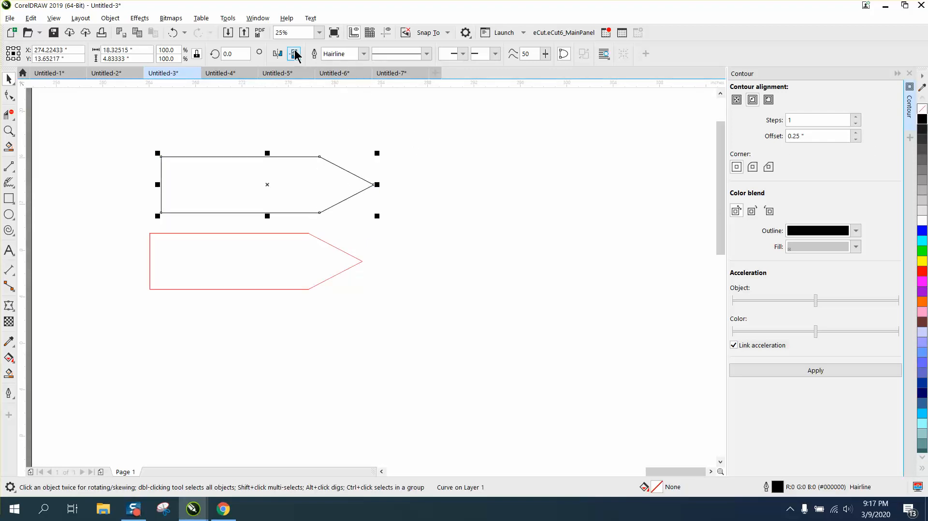
pyautogui.click(8, 130)
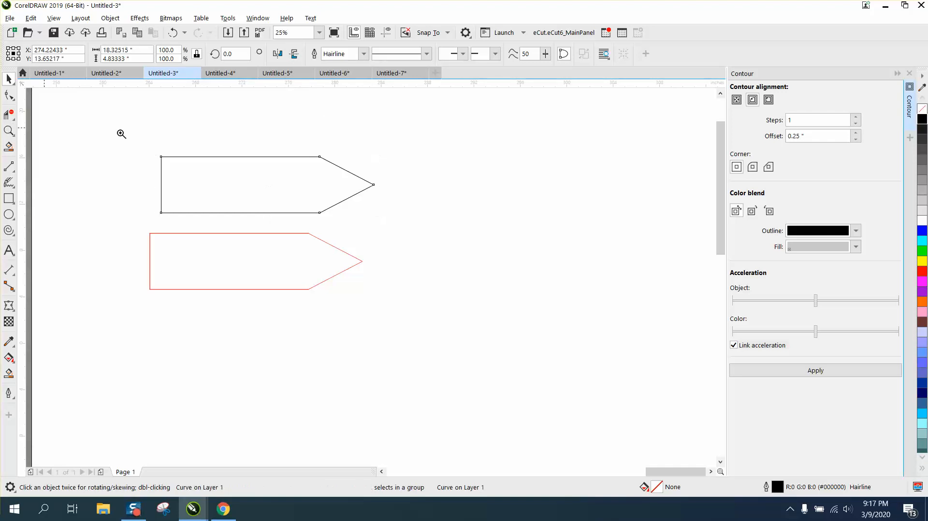
pyautogui.click(411, 216)
pyautogui.rightClick(412, 215)
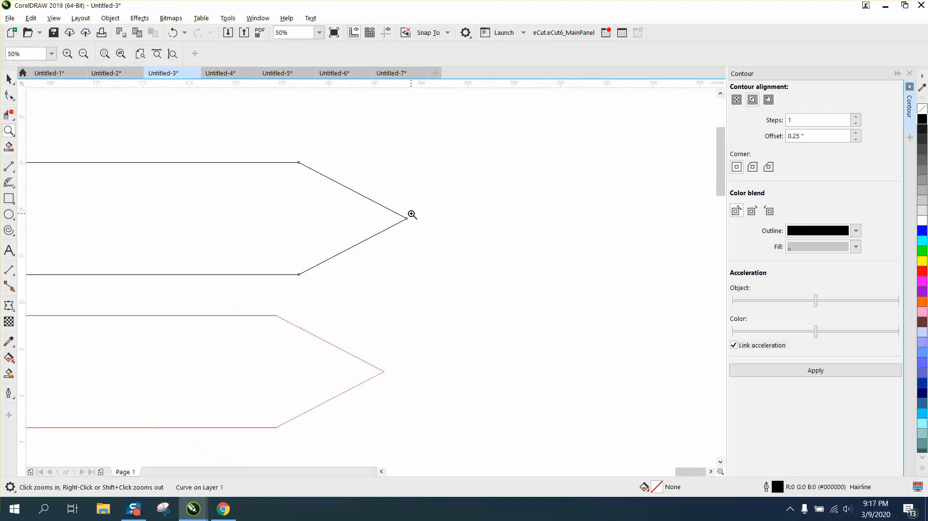
pyautogui.rightClick(409, 213)
pyautogui.click(174, 33)
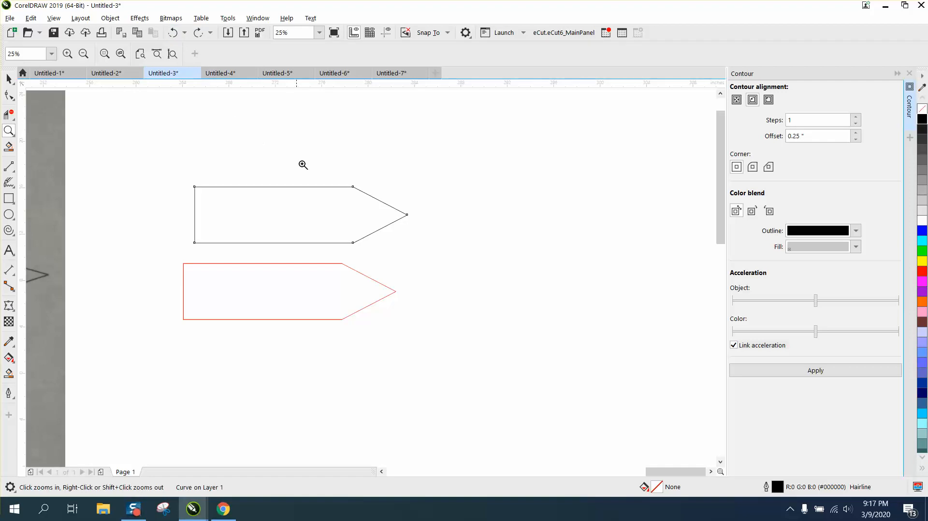
# Set the black pointed shape's outline width to .25 points.
pyautogui.click(9, 78)
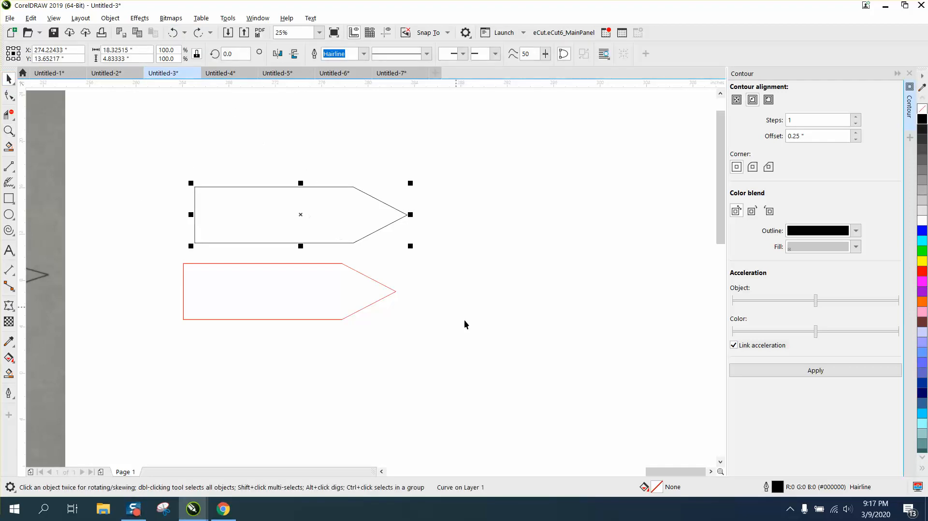
pyautogui.doubleClick(776, 489)
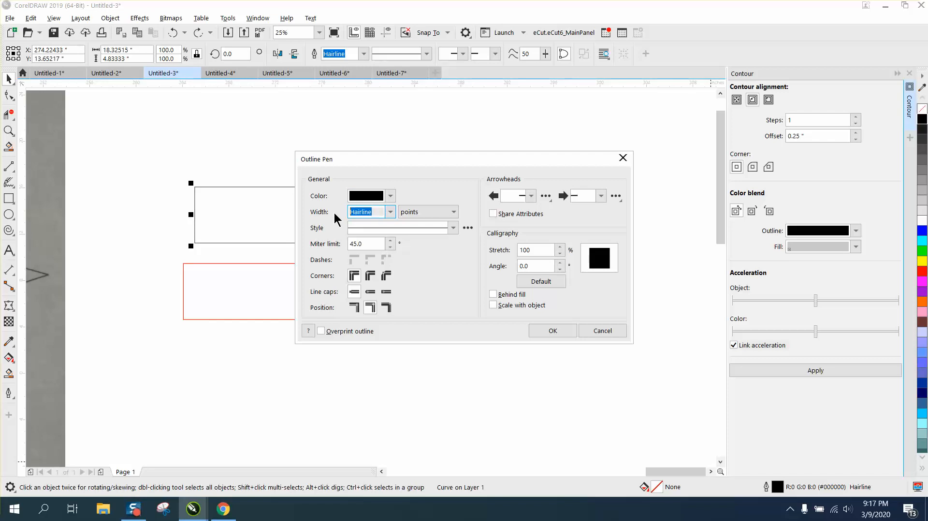
pyautogui.write('.25')
pyautogui.click(552, 331)
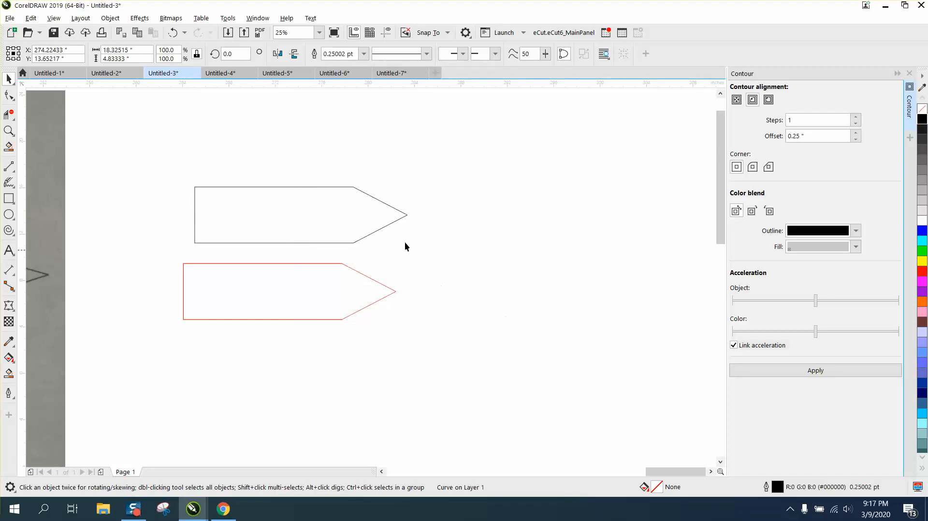
pyautogui.doubleClick(776, 488)
pyautogui.click(391, 211)
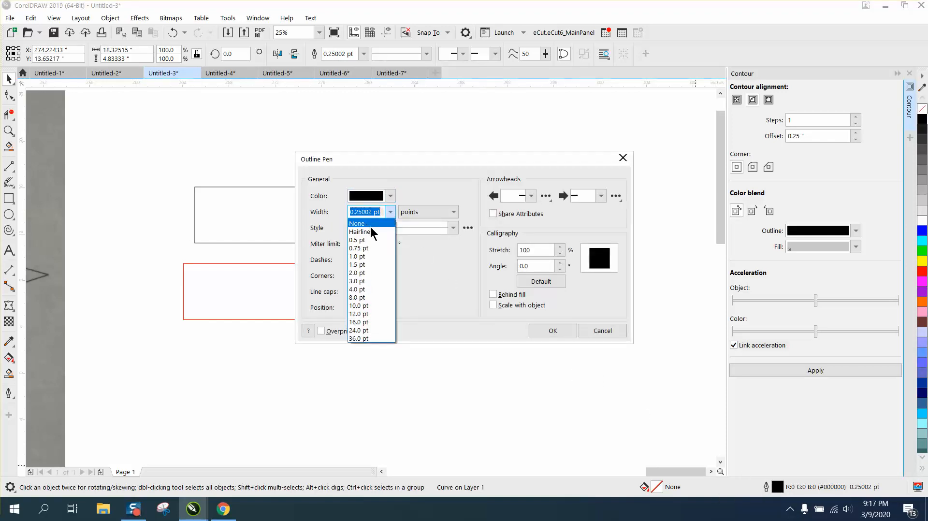
pyautogui.click(556, 334)
pyautogui.click(556, 334)
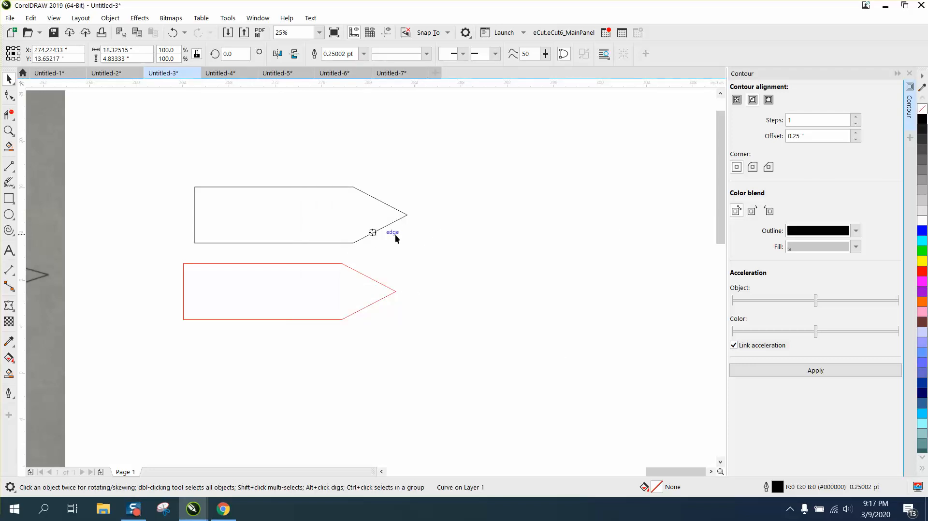
# Contour the black pointed shape to its center with a .001 inch offset and a light gray contour outline color.
pyautogui.click(737, 100)
pyautogui.click(804, 134)
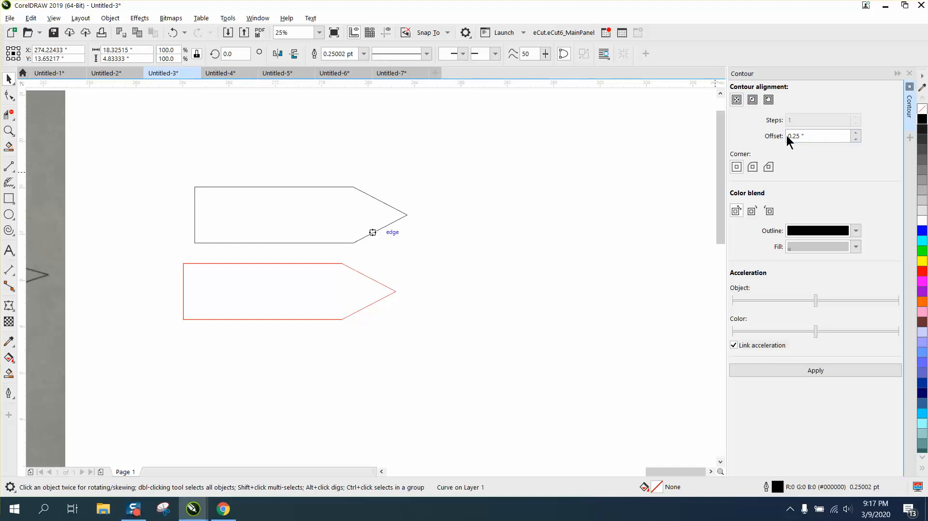
pyautogui.moveTo(802, 135); pyautogui.dragTo(769, 145)
pyautogui.write('.001')
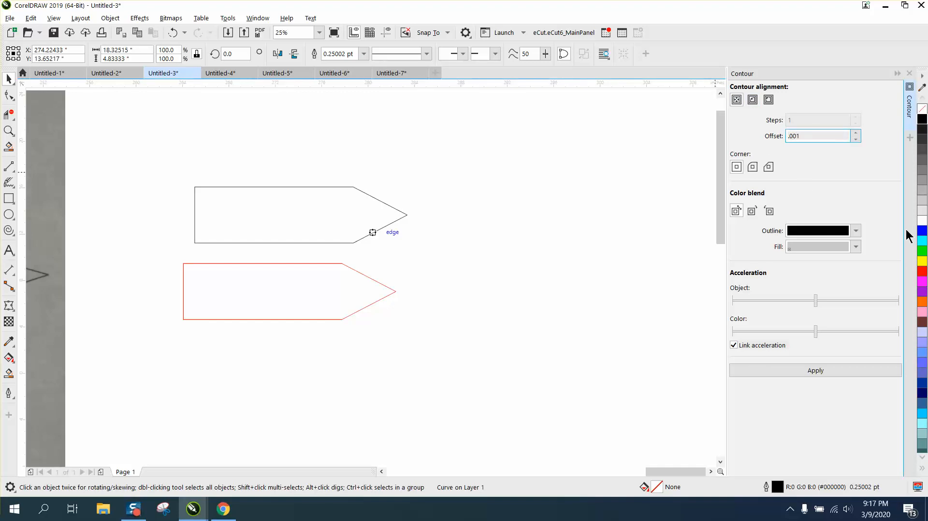
pyautogui.click(856, 231)
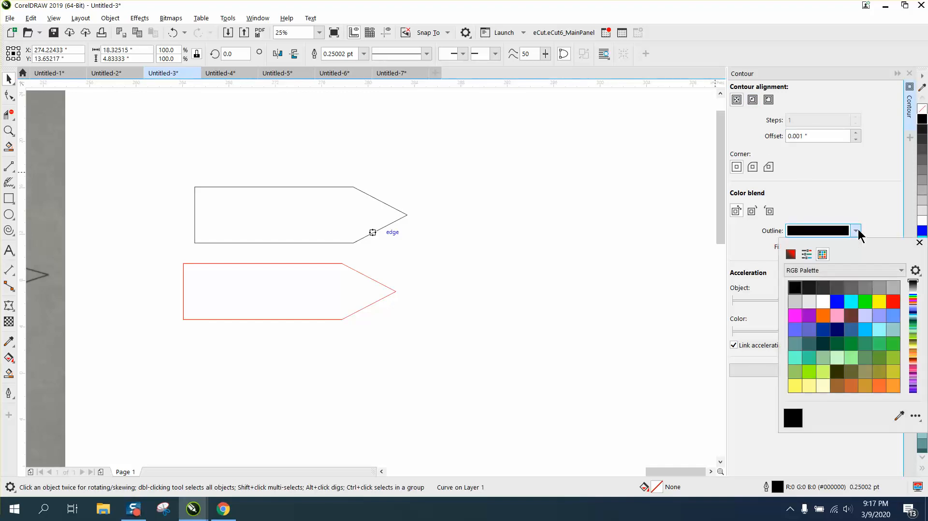
pyautogui.click(810, 301)
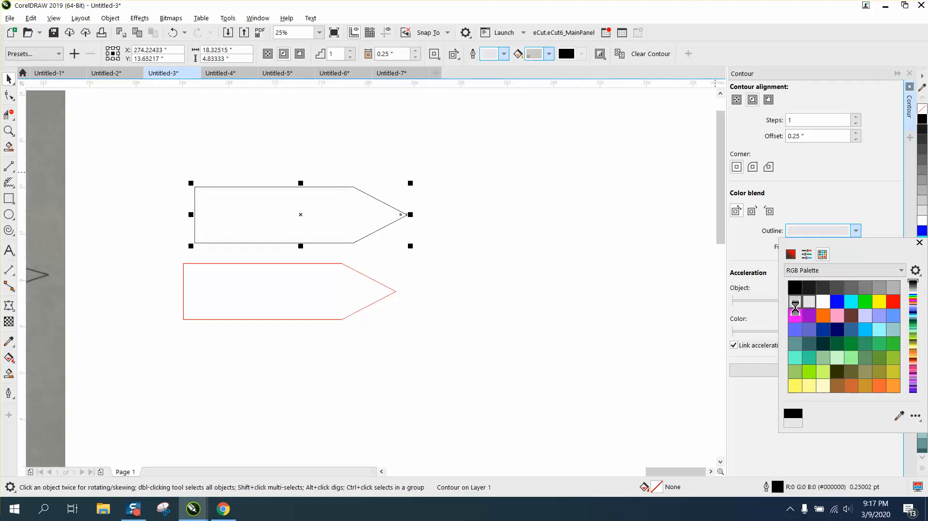
pyautogui.click(668, 311)
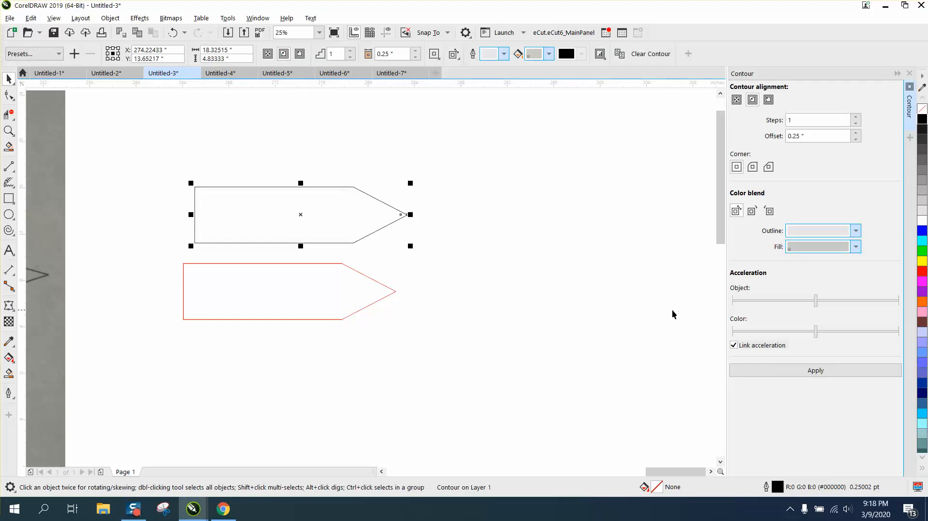
pyautogui.click(737, 99)
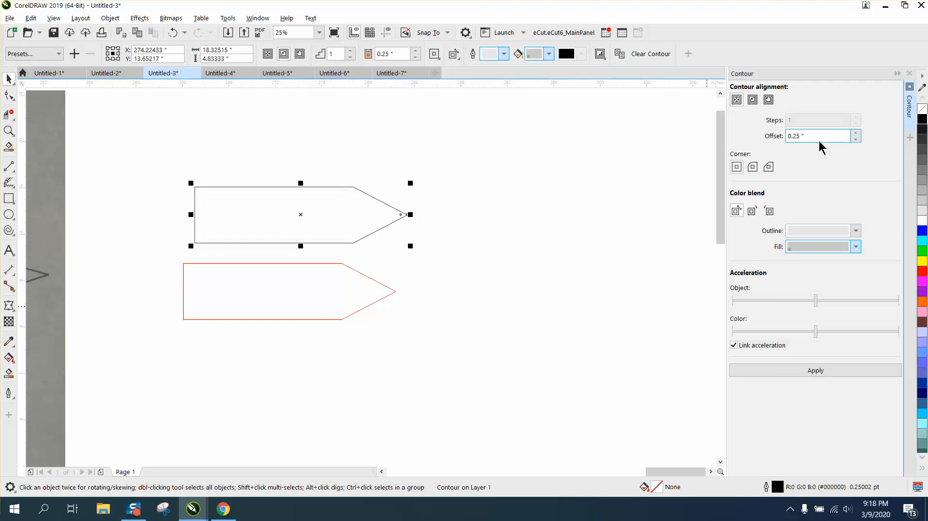
pyautogui.moveTo(821, 137); pyautogui.dragTo(783, 151)
pyautogui.write('.001')
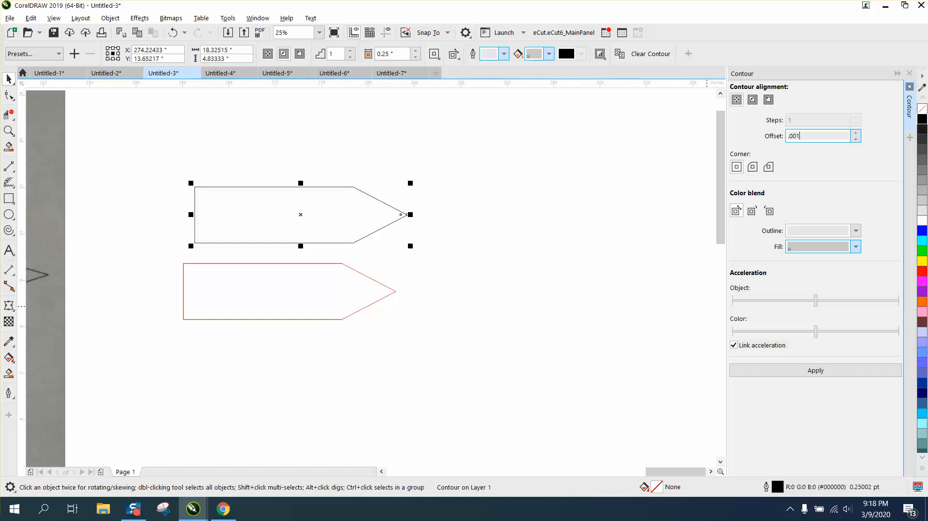
pyautogui.click(817, 369)
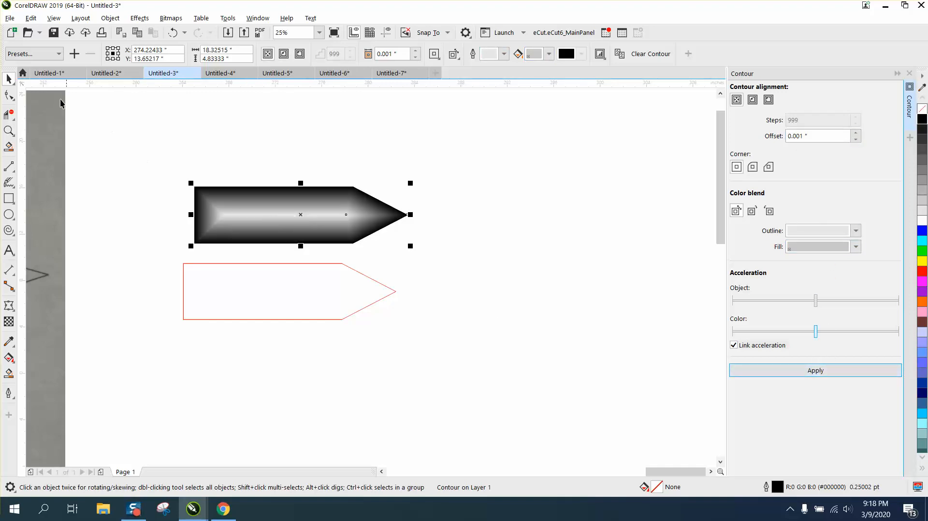
# Delete the red line segments of the pointed outline below the shaded shape.
pyautogui.click(10, 80)
pyautogui.click(329, 263)
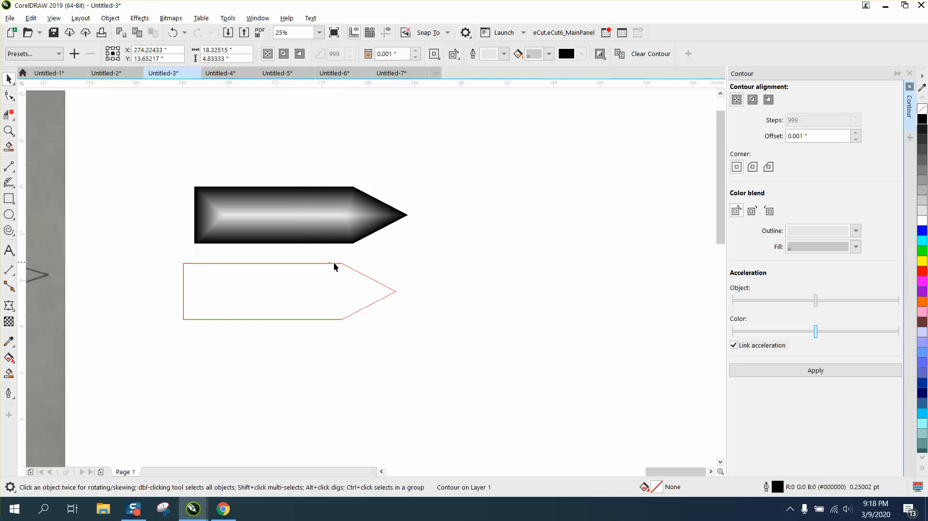
pyautogui.click(386, 296)
pyautogui.press('Delete')
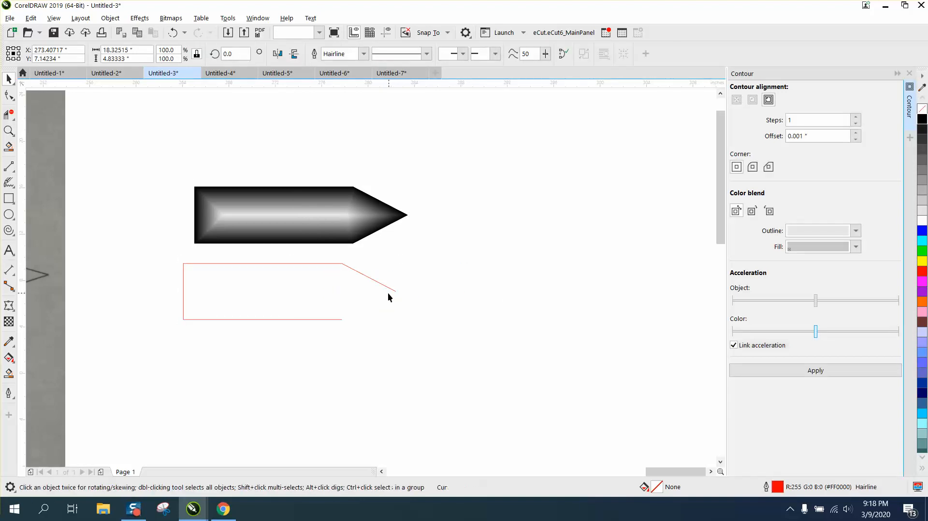
pyautogui.click(384, 287)
pyautogui.press('Delete')
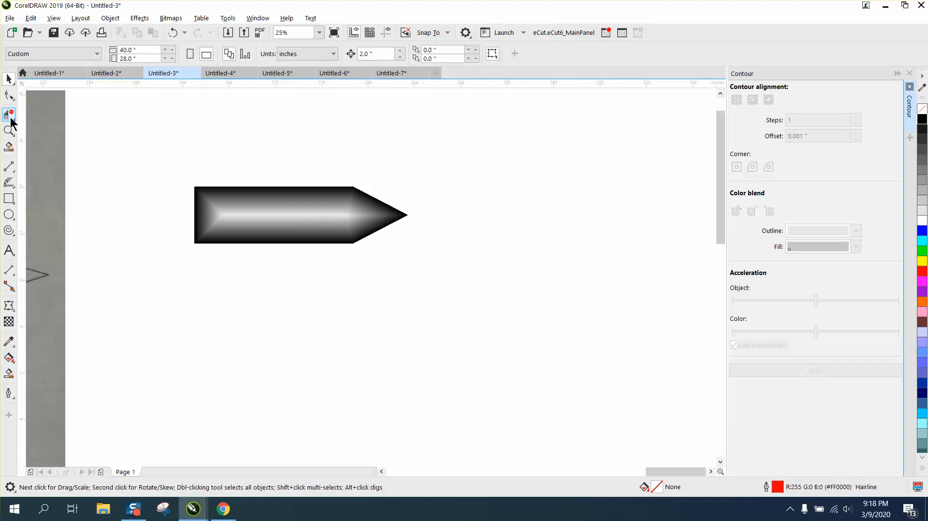
# Inspect the contour shading, and undo the red outline's deletion and the contour on the pointed shape.
pyautogui.click(9, 129)
pyautogui.moveTo(176, 171); pyautogui.dragTo(439, 279)
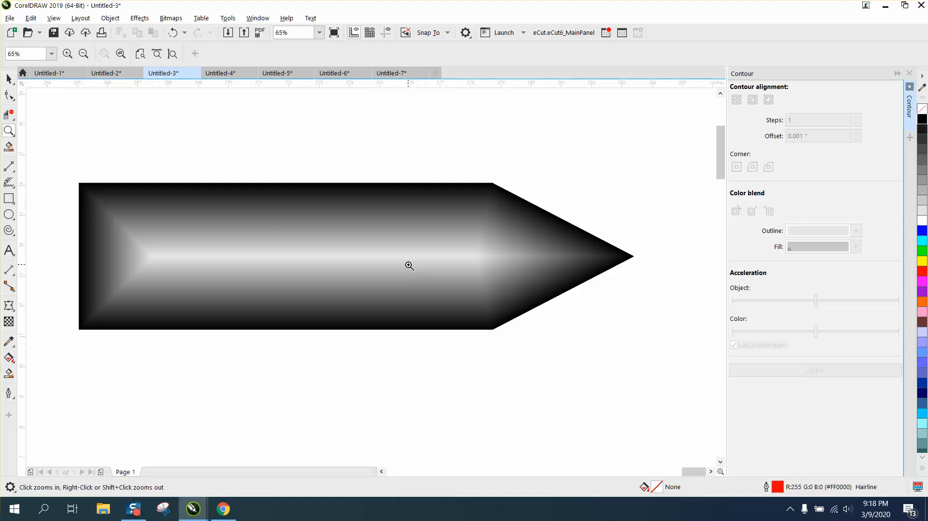
pyautogui.press('space')
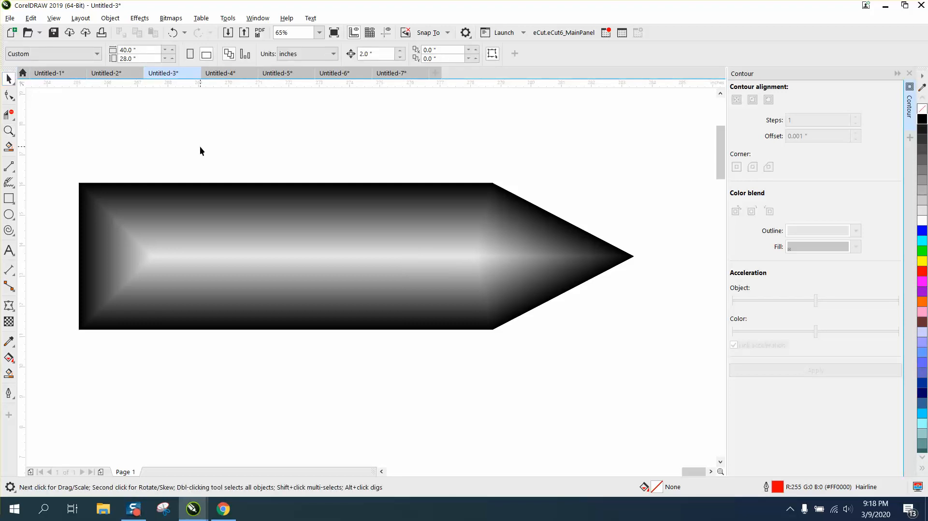
pyautogui.scroll(-1, 199, 146)
pyautogui.click(172, 32)
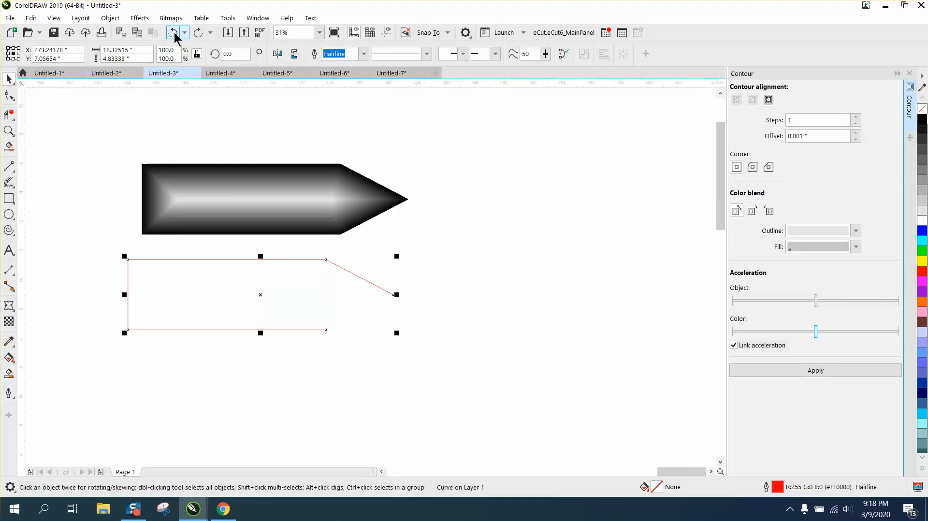
pyautogui.click(173, 33)
pyautogui.click(173, 33)
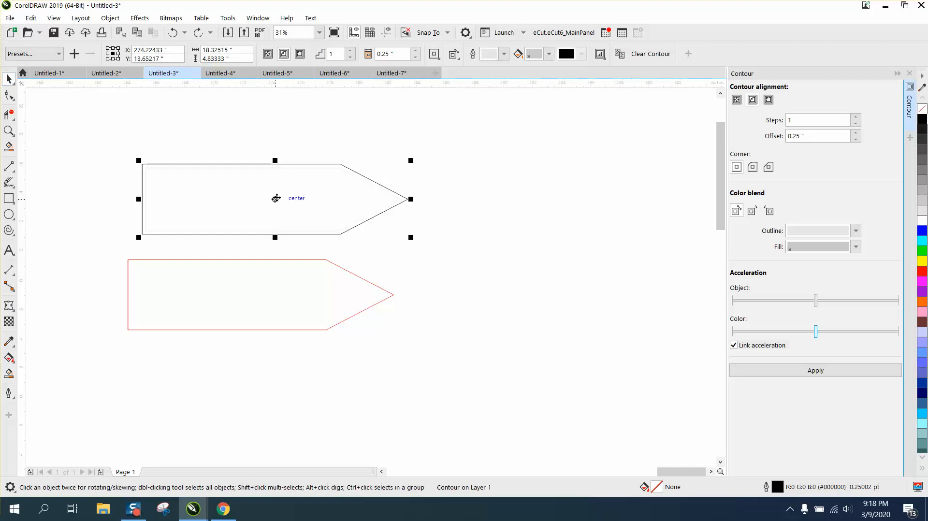
# Duplicate the black pointed outline horizontally so it overlaps the original's tip, and smart-fill the notched arrow region in black.
pyautogui.click(276, 199)
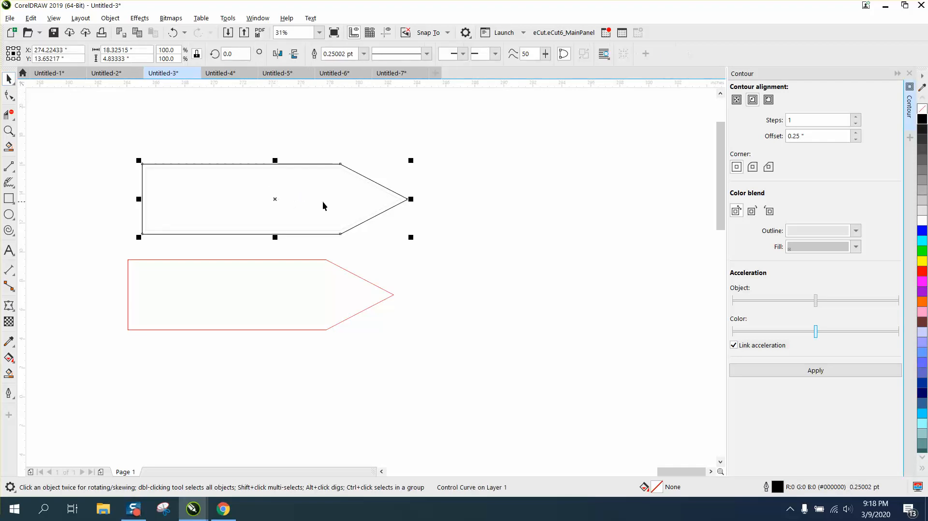
pyautogui.moveTo(276, 198); pyautogui.dragTo(468, 201)
pyautogui.click(9, 373)
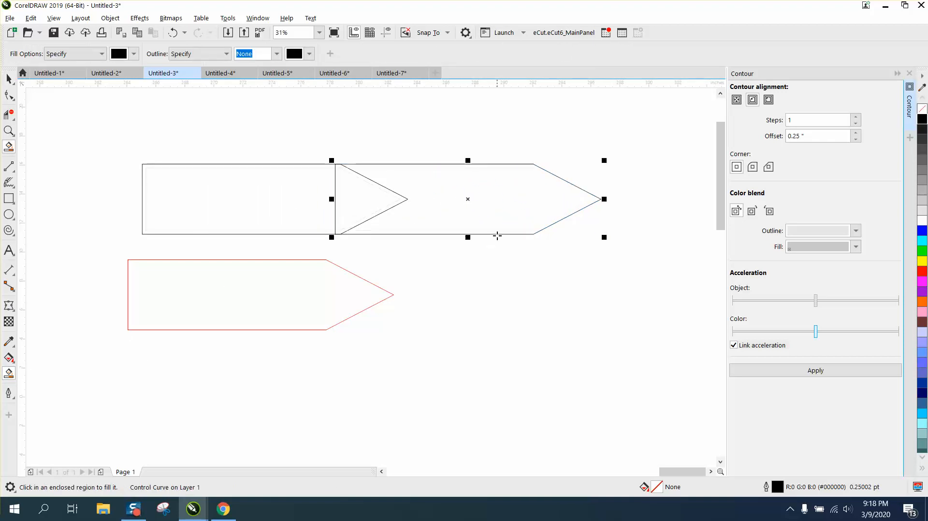
pyautogui.click(497, 222)
# Move the filled notched arrow below the overlapping outlines and replace its fill with a black outline.
pyautogui.click(8, 78)
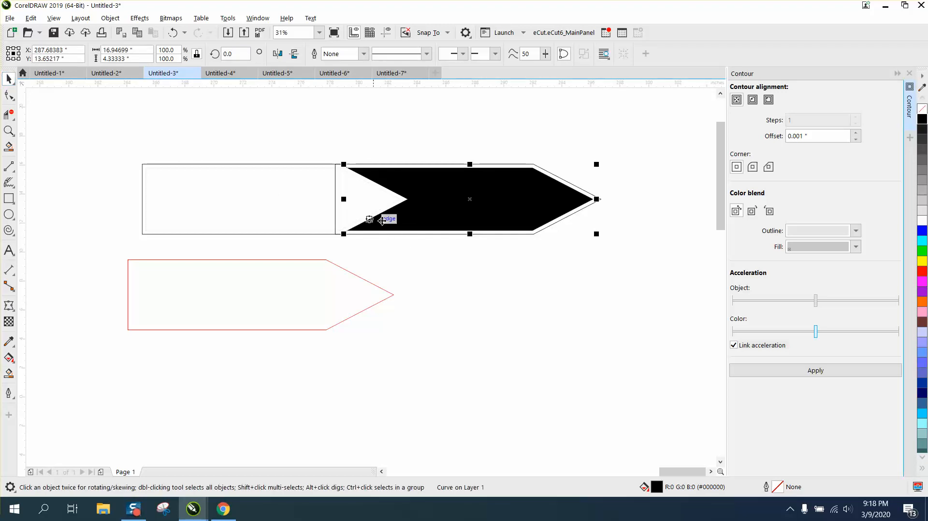
pyautogui.click(475, 205)
pyautogui.moveTo(475, 205); pyautogui.dragTo(522, 338)
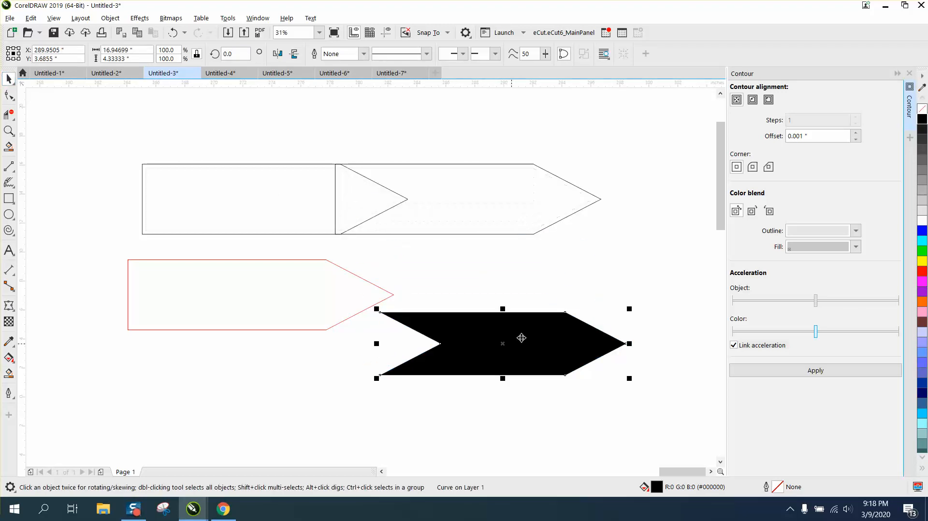
pyautogui.click(923, 109)
pyautogui.rightClick(922, 119)
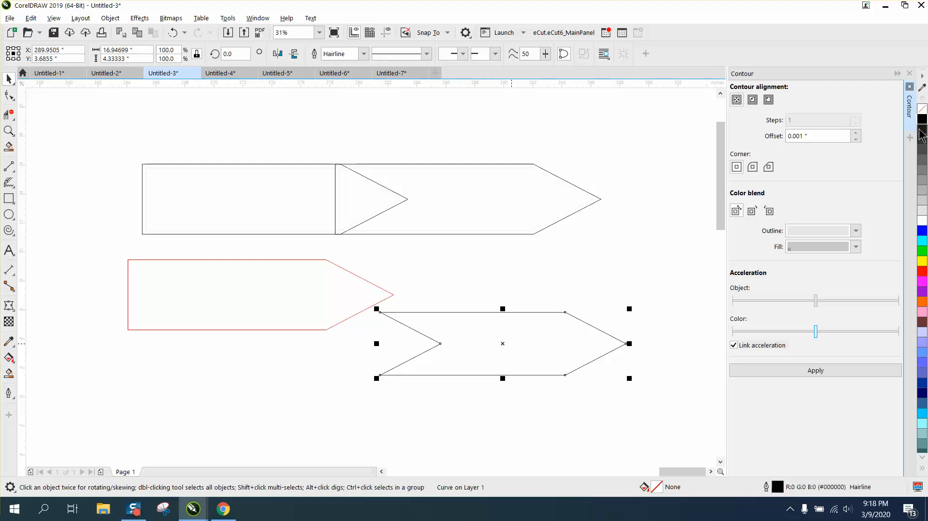
# Set the notched arrow's outline width to .25 points and apply the to-center contour with a 0.001 inch offset.
pyautogui.doubleClick(778, 487)
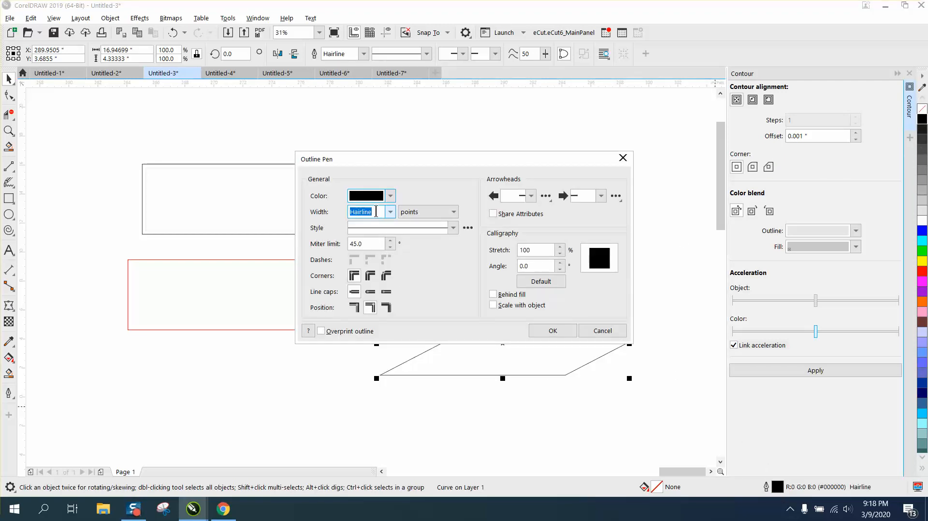
pyautogui.write('.25')
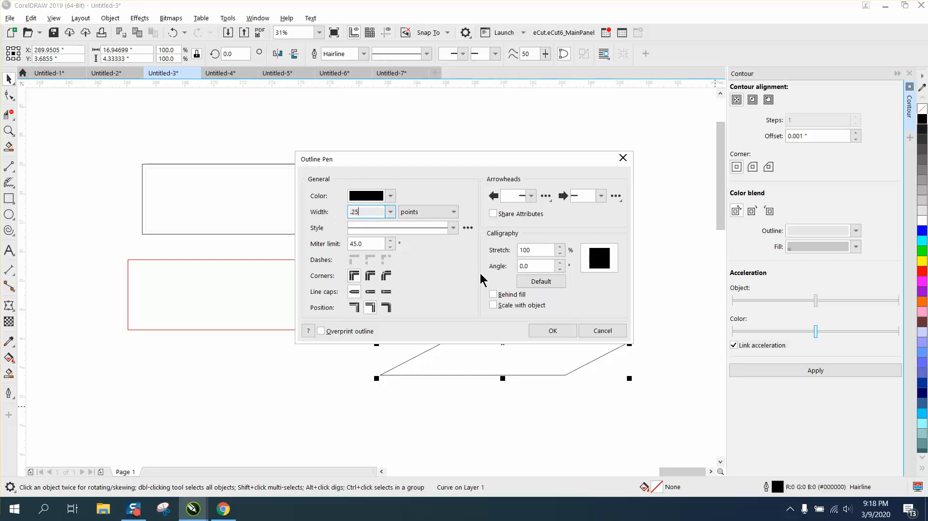
pyautogui.click(553, 331)
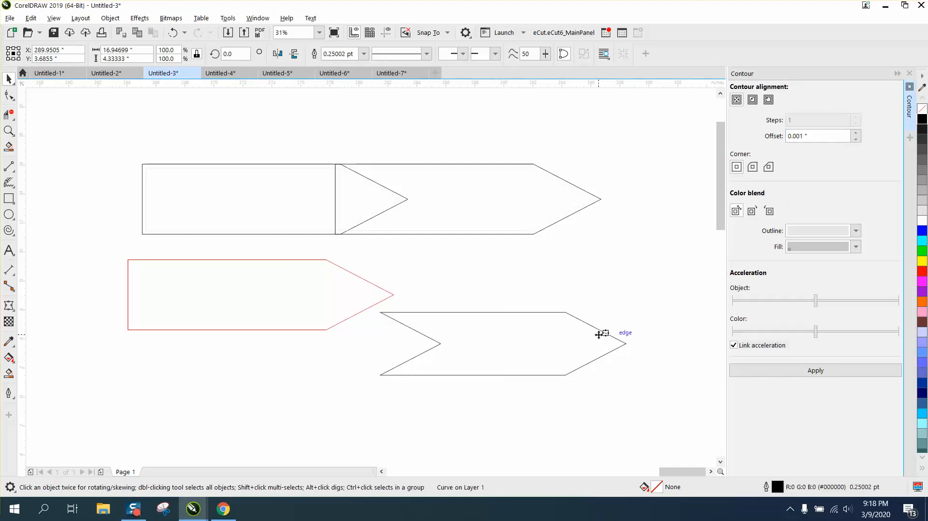
pyautogui.click(821, 368)
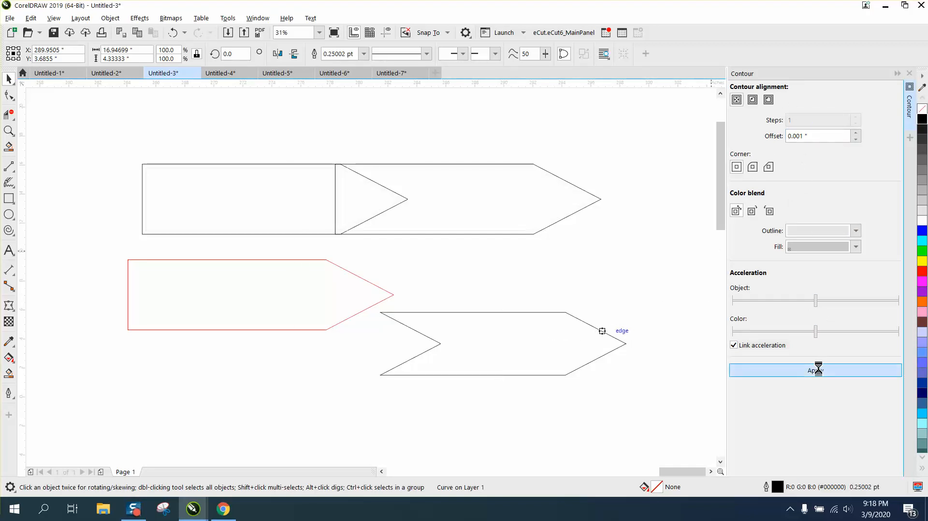
# Delete the two overlapping black pointed outlines and the remaining red outline segments.
pyautogui.scroll(-2, 332, 185)
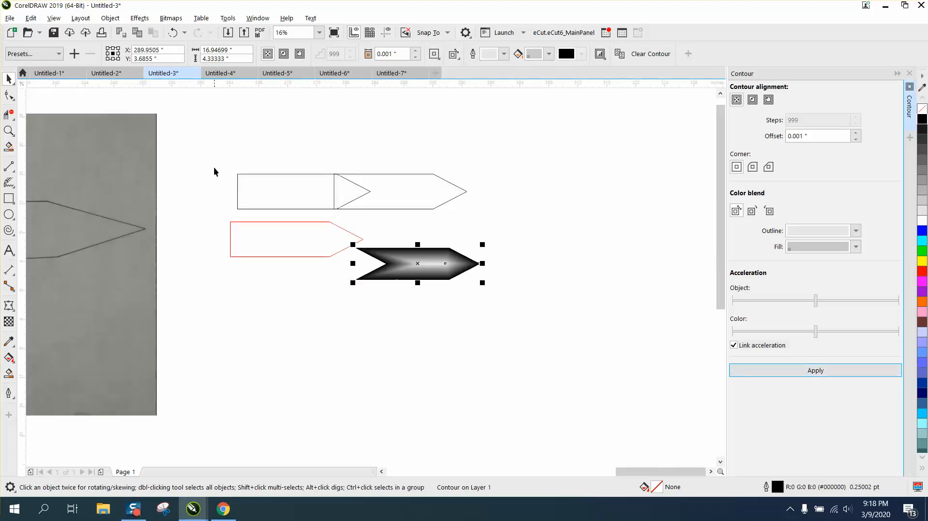
pyautogui.moveTo(213, 161); pyautogui.dragTo(394, 196)
pyautogui.moveTo(505, 213); pyautogui.dragTo(504, 211)
pyautogui.press('Delete')
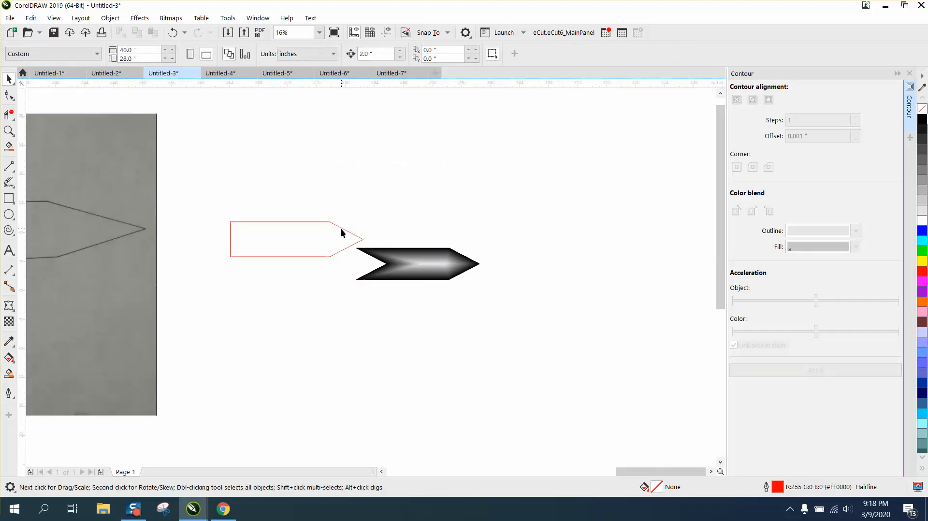
pyautogui.click(341, 229)
pyautogui.press('Delete')
pyautogui.click(337, 256)
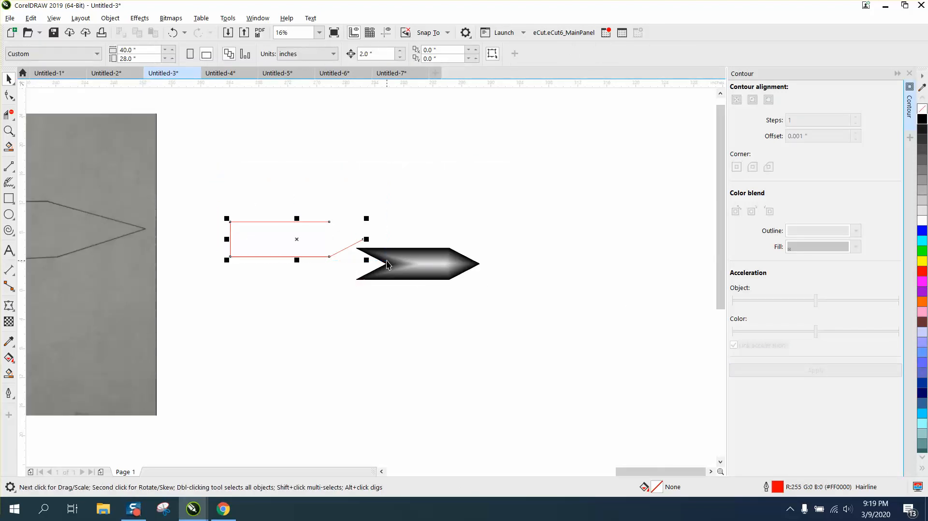
pyautogui.press('Delete')
# Move the shaded notched arrow up into the cleared area and scale it proportionally to a height of .5 inch.
pyautogui.moveTo(441, 262); pyautogui.dragTo(355, 177)
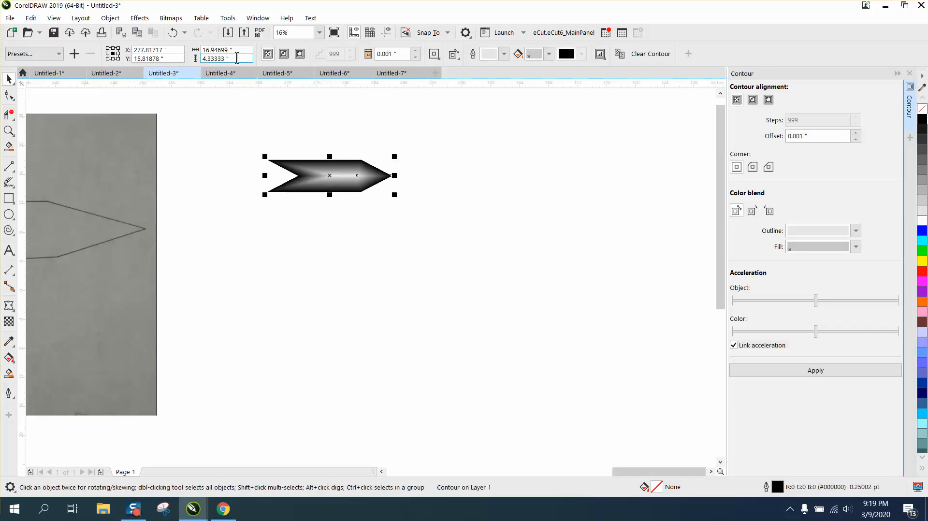
pyautogui.moveTo(237, 59); pyautogui.dragTo(218, 61)
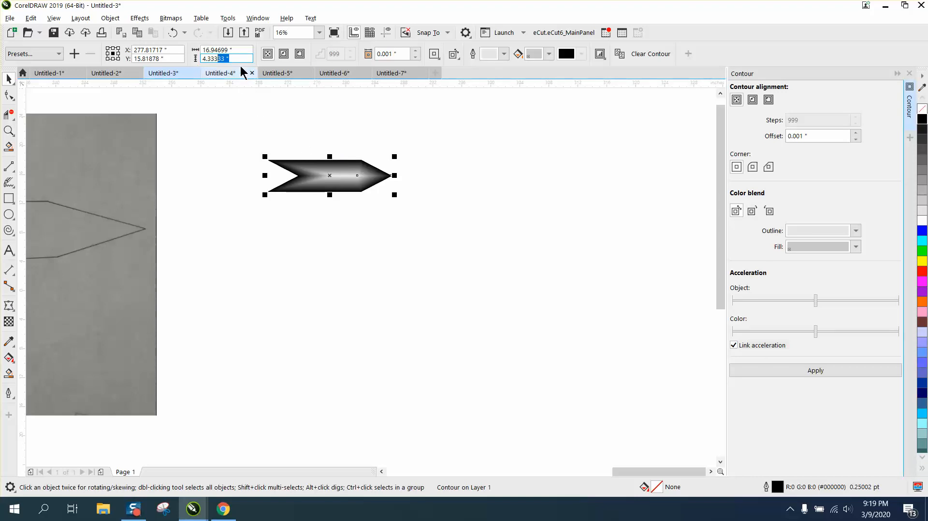
pyautogui.moveTo(237, 59); pyautogui.dragTo(171, 58)
pyautogui.write('.5')
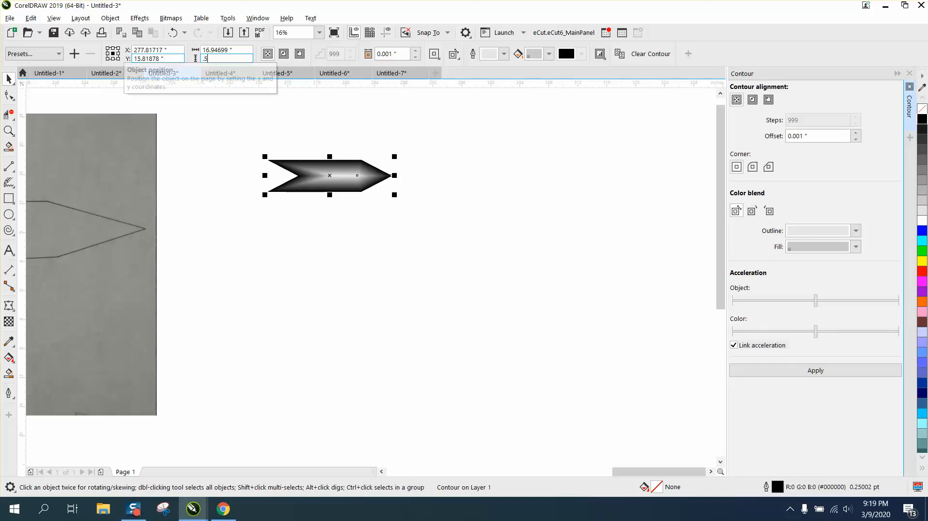
pyautogui.press('Return')
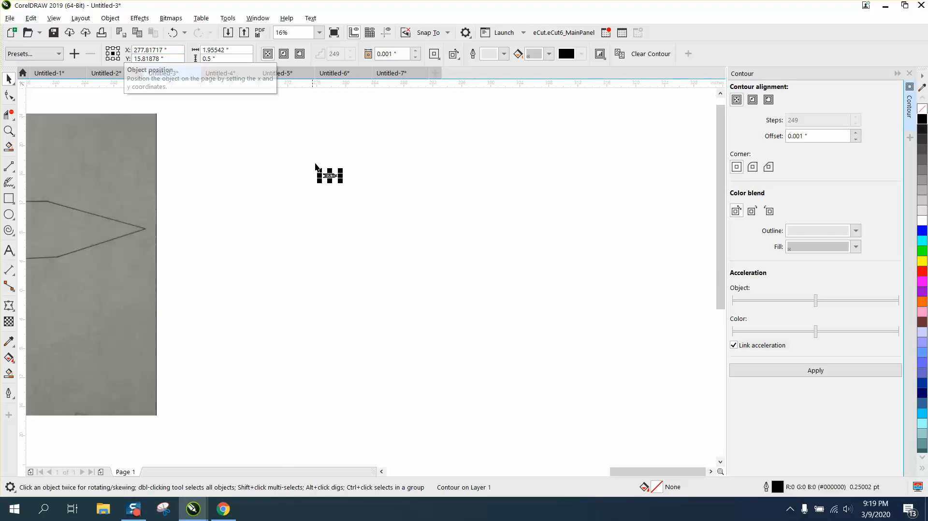
pyautogui.click(211, 60)
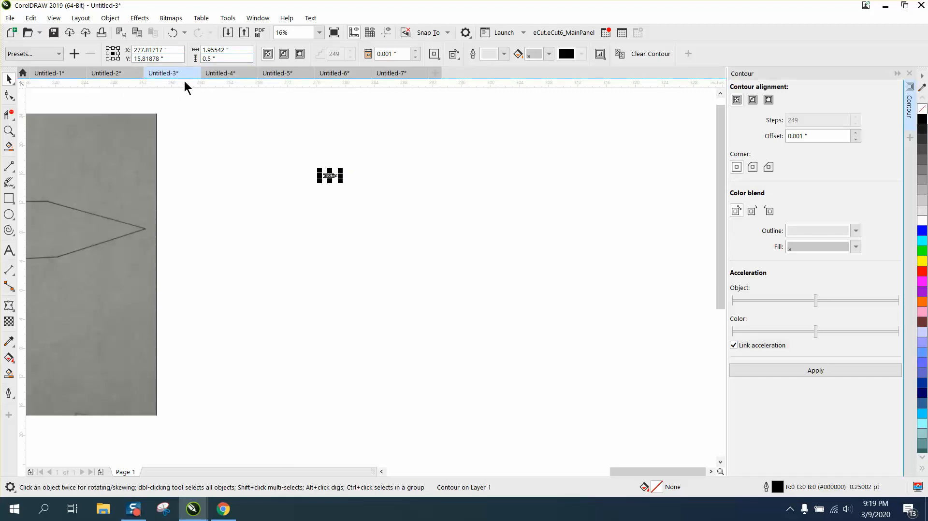
# Set the document's nudge distance to .5 inch with nothing selected.
pyautogui.click(9, 130)
pyautogui.moveTo(307, 159); pyautogui.dragTo(388, 188)
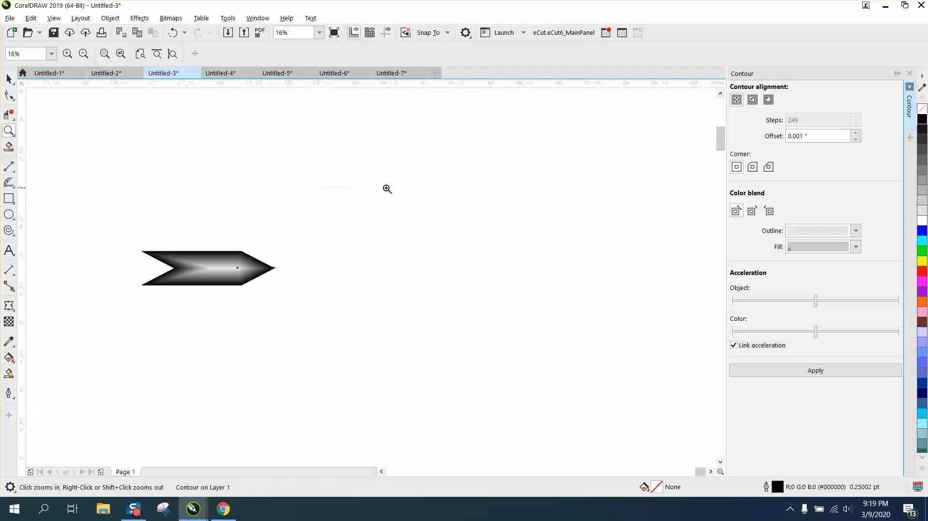
pyautogui.click(9, 79)
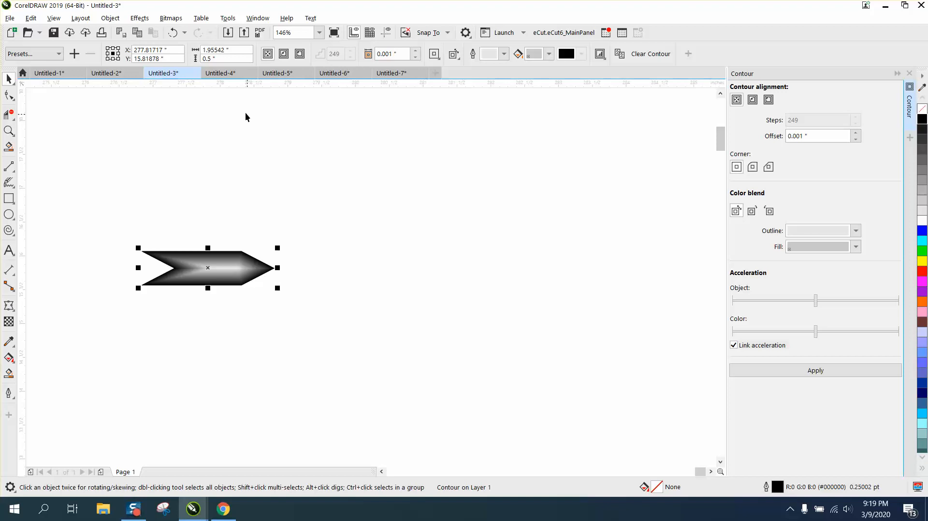
pyautogui.click(364, 53)
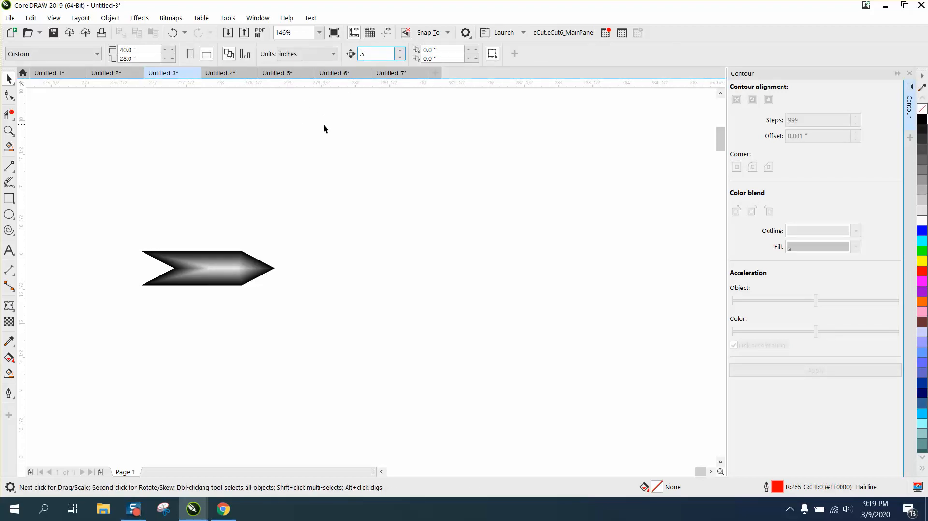
# Duplicate the shaded notched arrow along a horizontal line, fitting each copy's notch over the previous tip, until four arrows form a row.
pyautogui.press('Return')
pyautogui.click(216, 263)
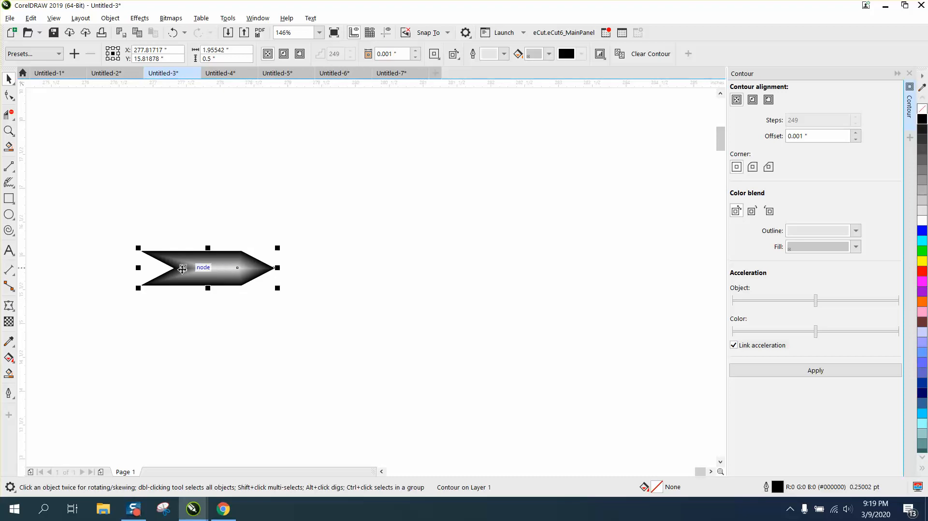
pyautogui.moveTo(193, 266); pyautogui.dragTo(277, 267)
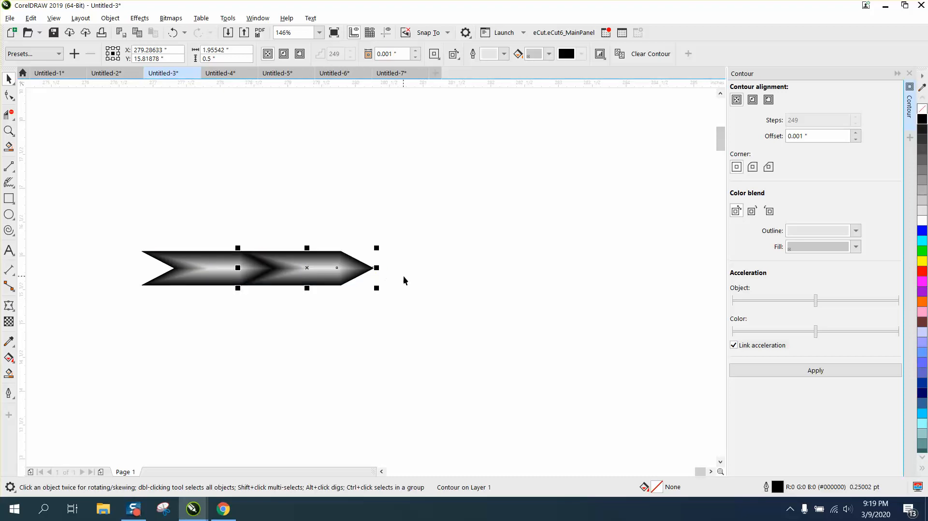
pyautogui.hotkey('ctrl', 'r')
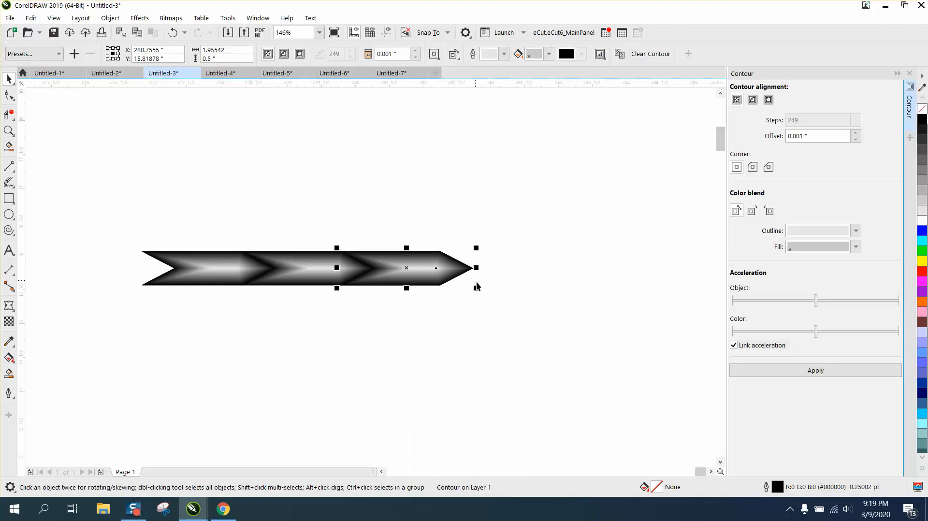
pyautogui.hotkey('ctrl', 'r')
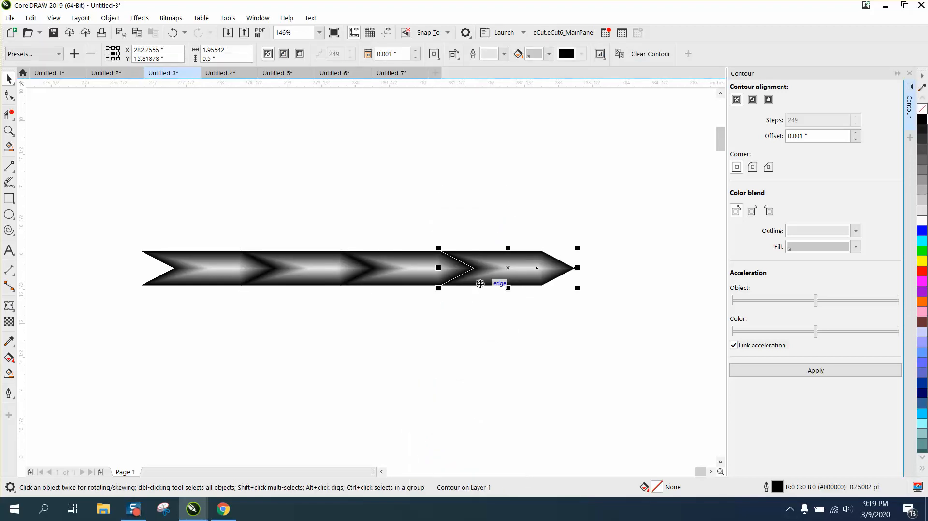
# Shift the fourth arrow closer to its neighbour and repeat it three more times at even spacing to make a row of seven.
pyautogui.moveTo(498, 269); pyautogui.dragTo(491, 269)
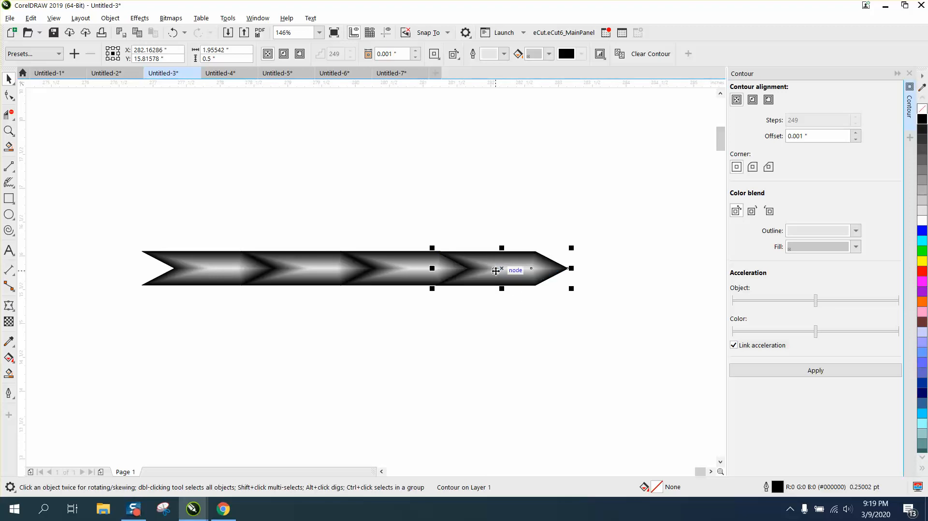
pyautogui.hotkey('ctrl', 'r')
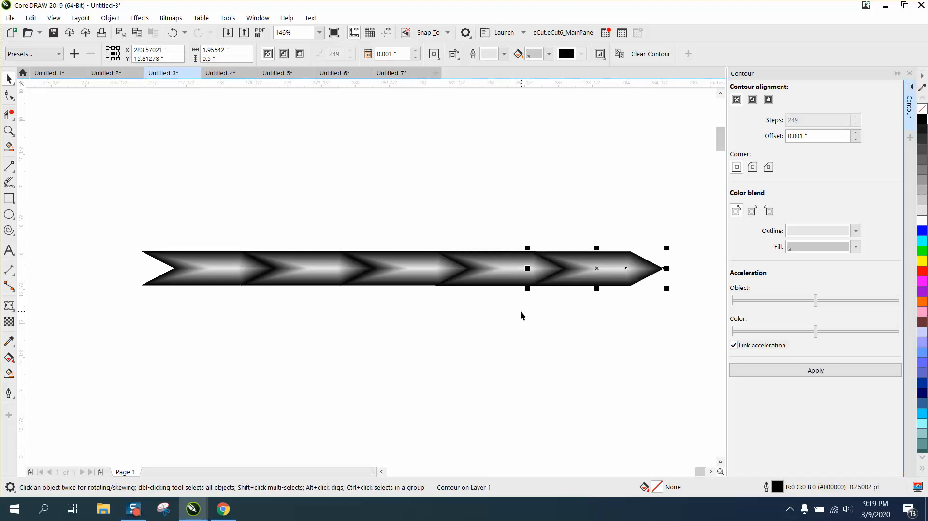
pyautogui.hotkey('ctrl', 'r')
pyautogui.scroll(-3, 524, 313)
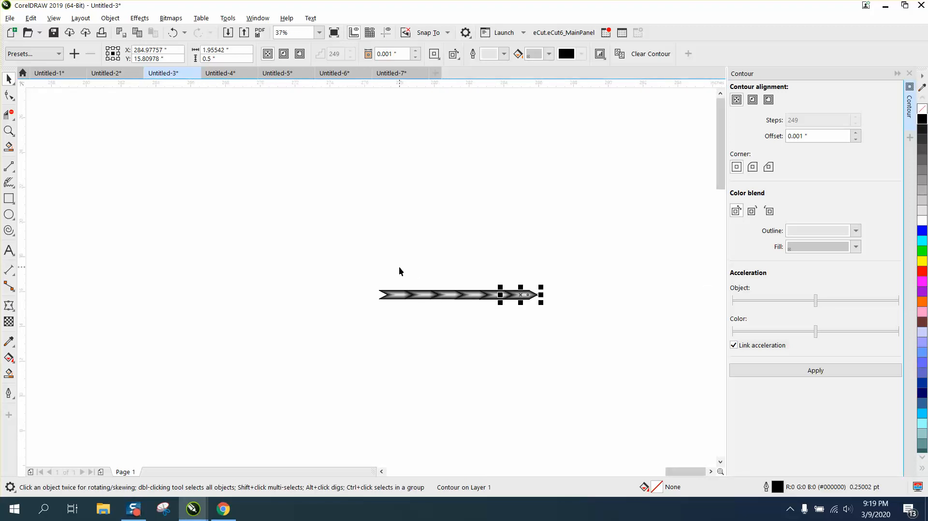
pyautogui.hotkey('ctrl', 'r')
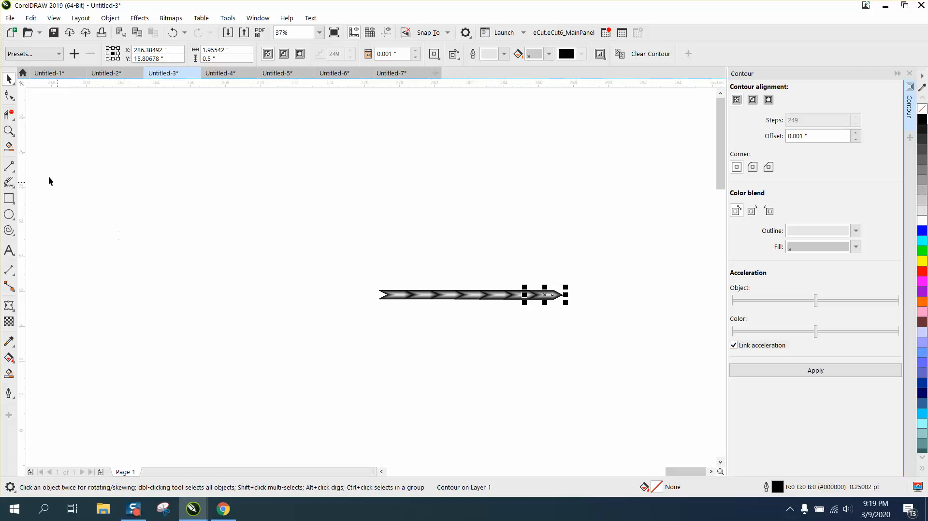
# Select the whole row of seven arrows and duplicate it downward at 0.5 inch spacing until there are eleven stacked rows.
pyautogui.click(9, 131)
pyautogui.moveTo(365, 269); pyautogui.dragTo(630, 332)
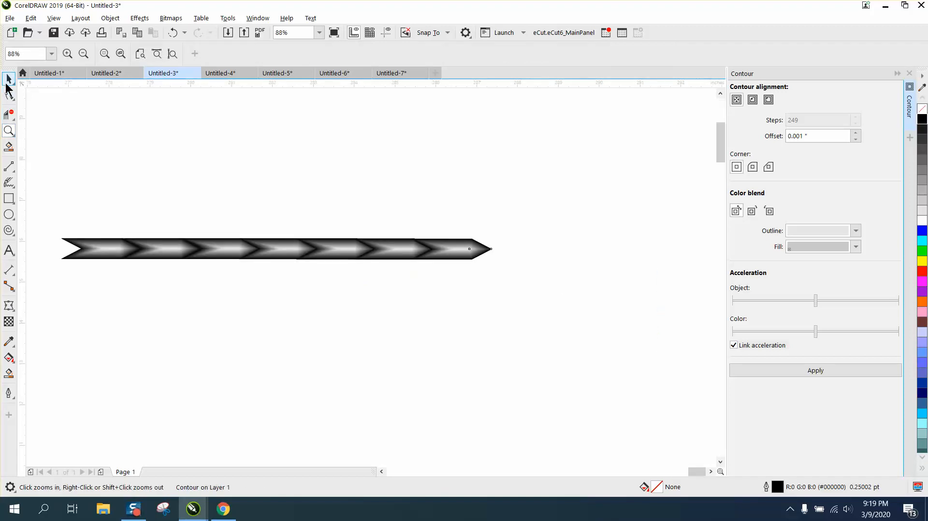
pyautogui.click(6, 85)
pyautogui.moveTo(38, 221); pyautogui.dragTo(133, 264)
pyautogui.moveTo(572, 278); pyautogui.dragTo(572, 282)
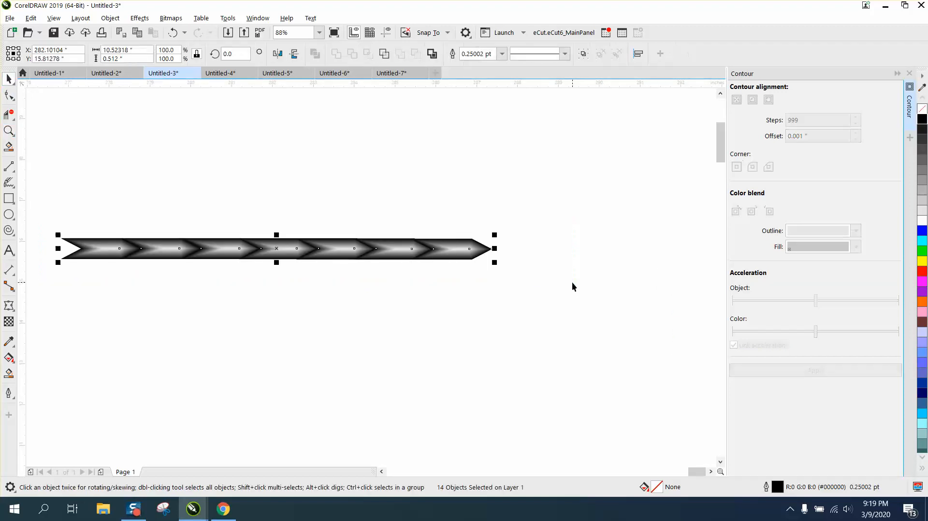
pyautogui.hotkey('ctrl', 'd')
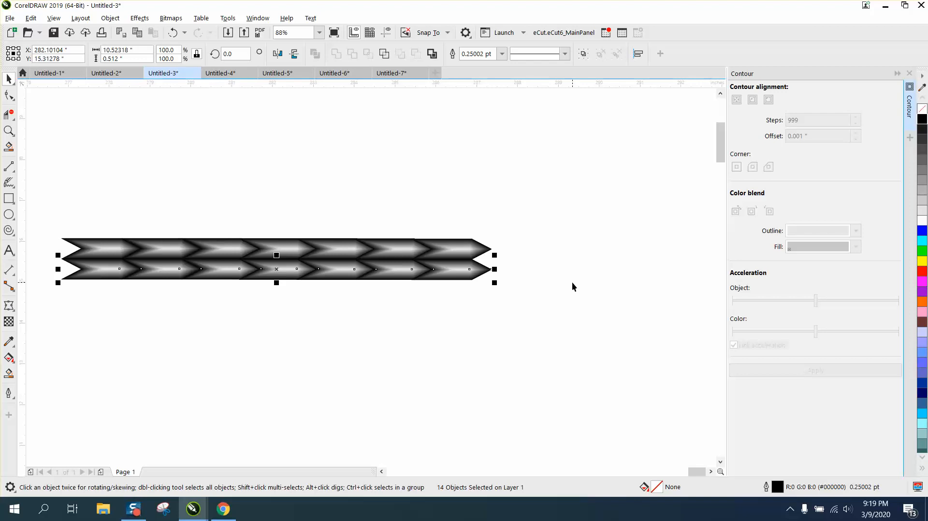
pyautogui.hotkey('ctrl', 'd')
pyautogui.hotkey('ctrl', 'd')
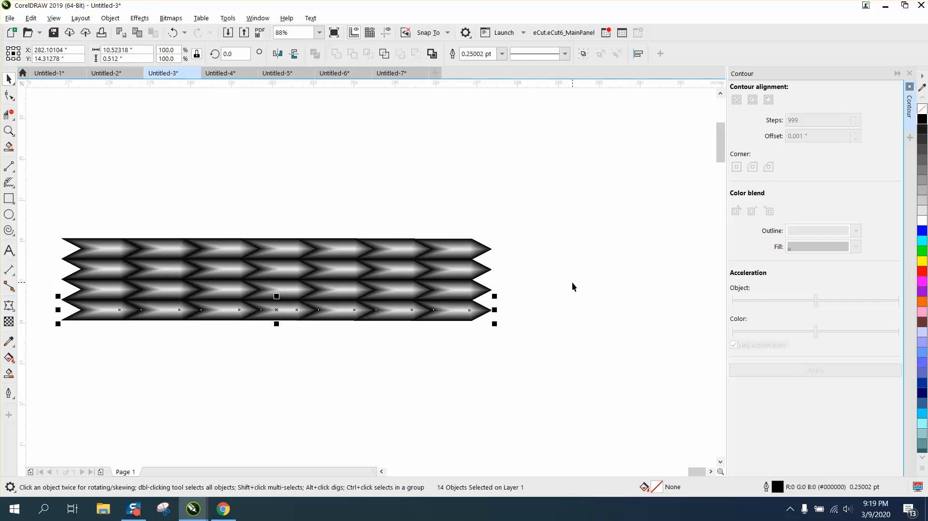
pyautogui.hotkey('ctrl', 'd')
pyautogui.hotkey('ctrl', 'd')
pyautogui.hotkey('ctrl', 'd')
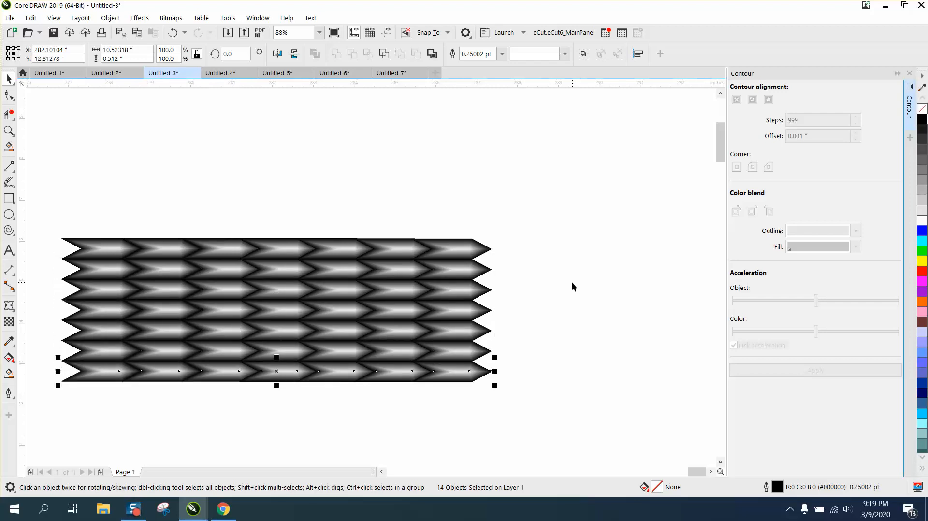
pyautogui.hotkey('ctrl', 'd')
pyautogui.hotkey('ctrl', 'd')
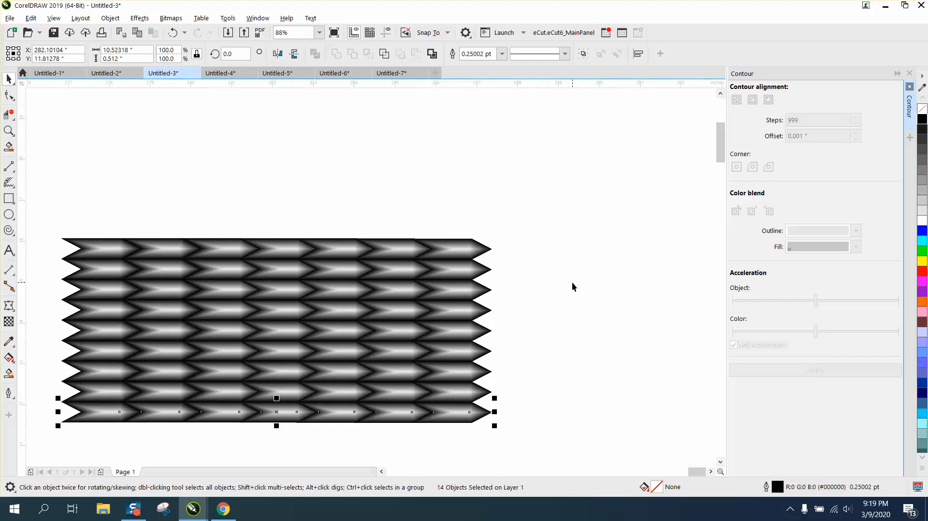
pyautogui.hotkey('ctrl', 'd')
pyautogui.hotkey('ctrl', 'd')
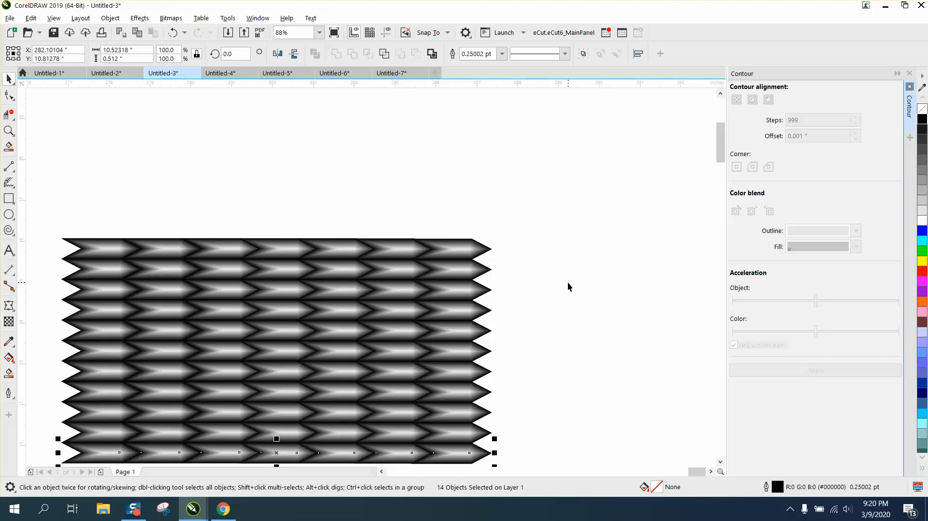
# Convert the selected bottom row of arrows to a 600 dpi Grayscale (8-bit) bitmap with anti-aliasing and transparent background.
pyautogui.scroll(-2, 552, 281)
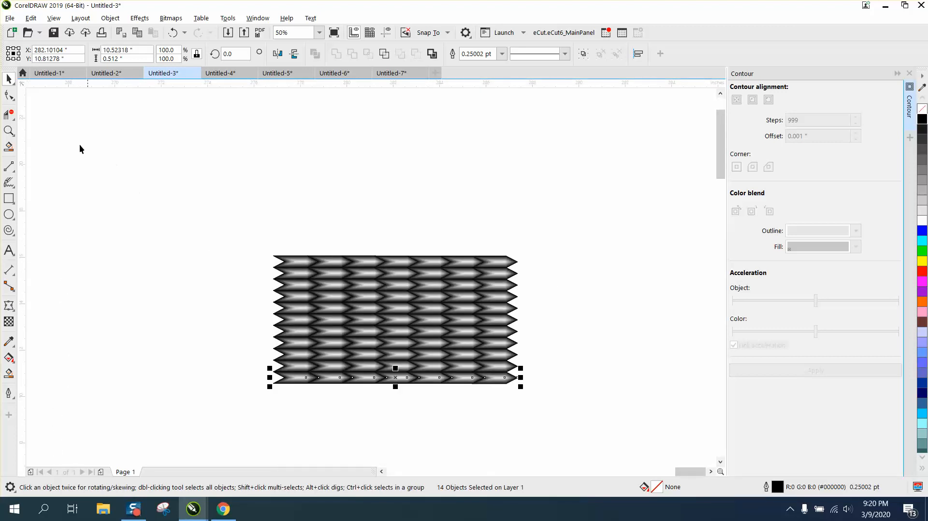
pyautogui.click(9, 131)
pyautogui.moveTo(247, 239); pyautogui.dragTo(606, 435)
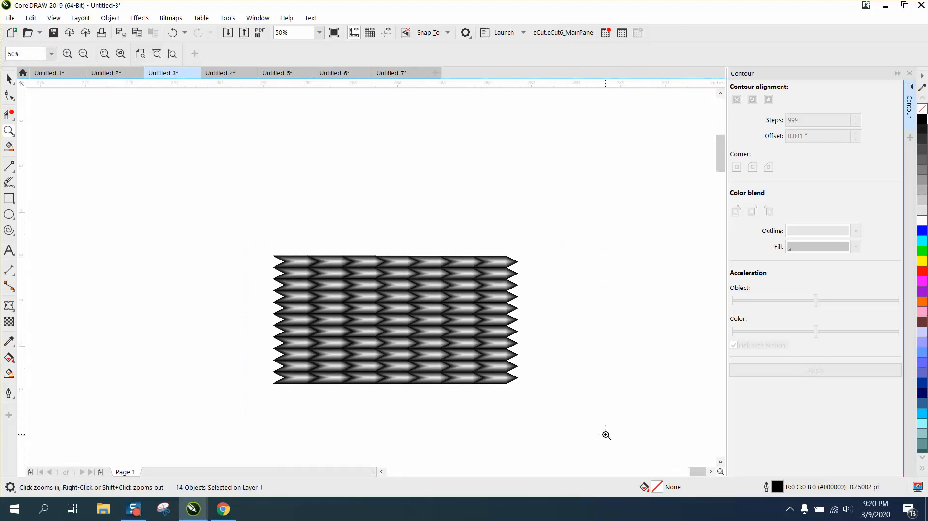
pyautogui.moveTo(75, 116); pyautogui.dragTo(174, 150)
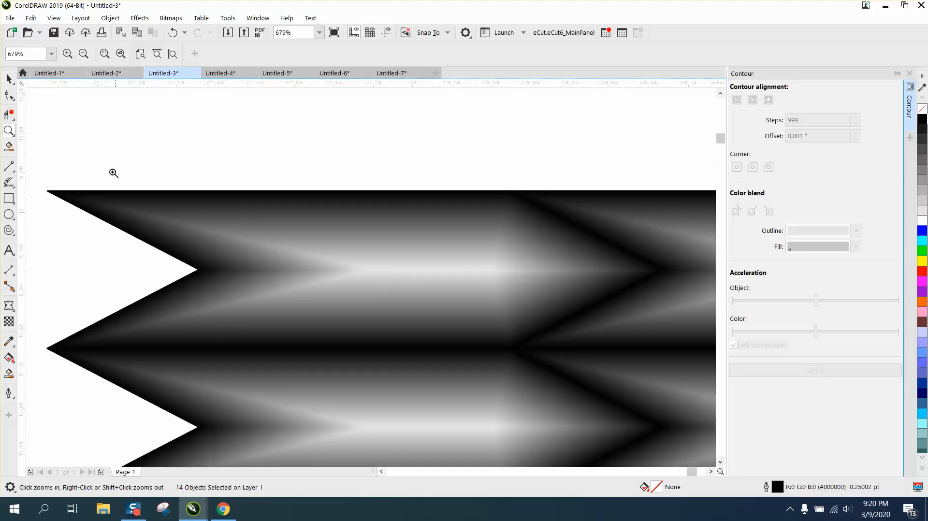
pyautogui.moveTo(56, 201); pyautogui.dragTo(320, 291)
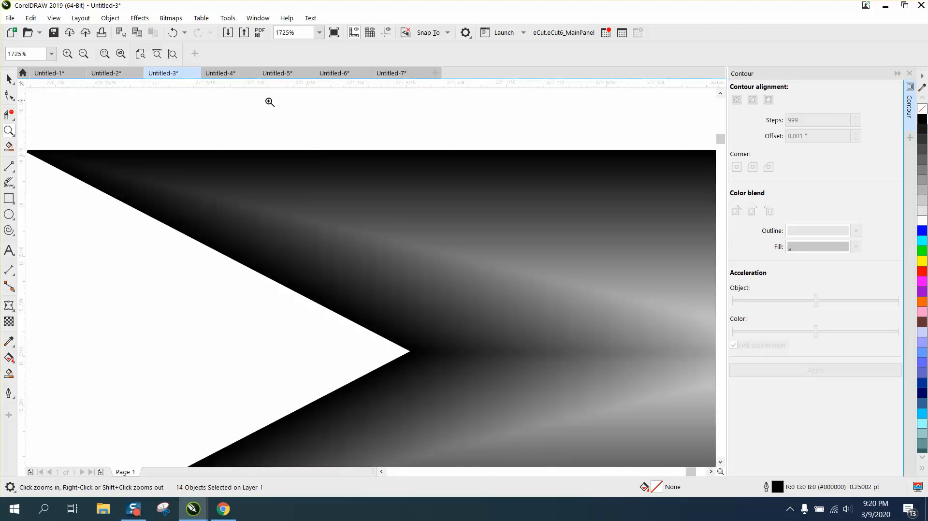
pyautogui.click(9, 79)
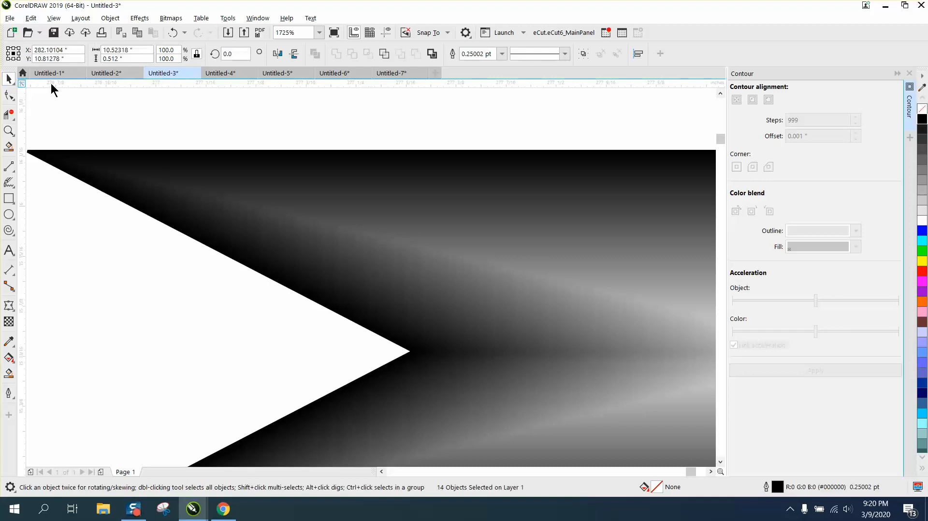
pyautogui.click(172, 19)
pyautogui.click(190, 34)
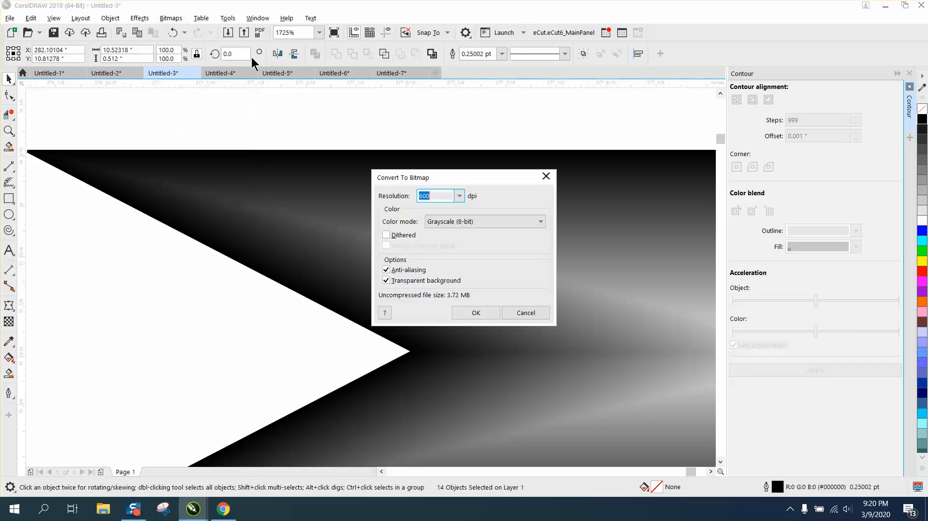
pyautogui.click(476, 313)
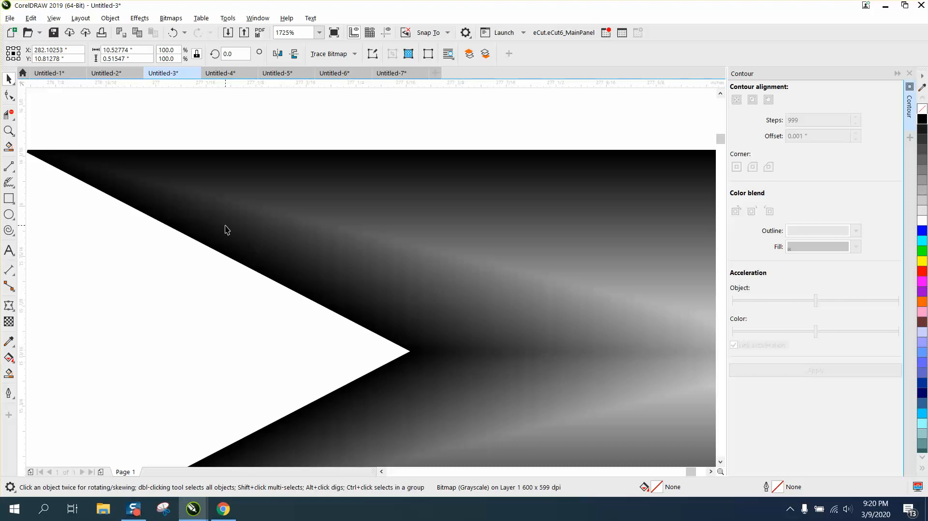
# Convert all eleven rows into one 600 dpi Grayscale (8-bit) bitmap with transparent background and move it up and to the right.
pyautogui.scroll(-10, 265, 224)
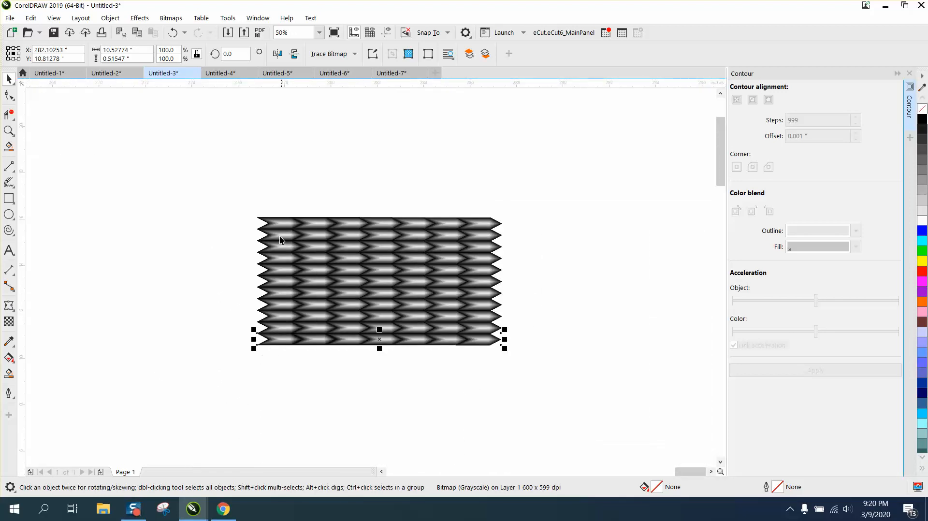
pyautogui.moveTo(235, 202); pyautogui.dragTo(532, 366)
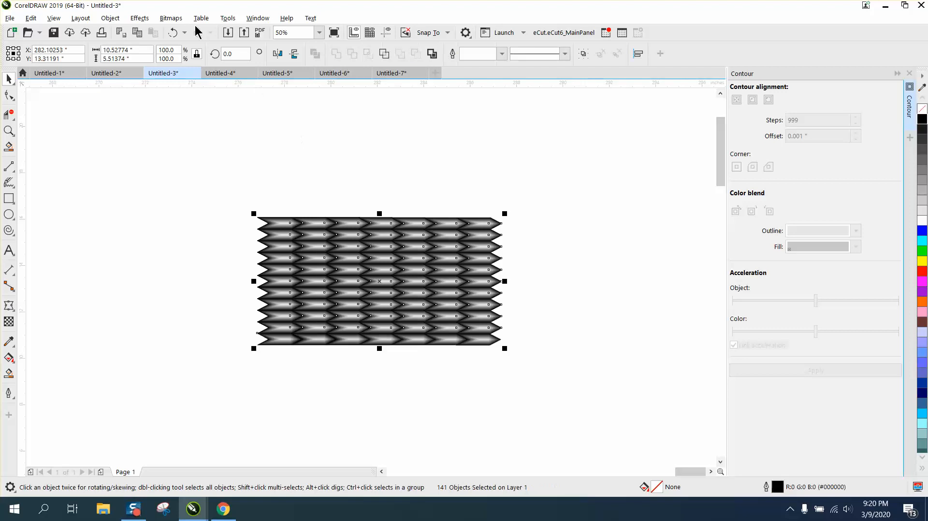
pyautogui.click(170, 18)
pyautogui.click(187, 34)
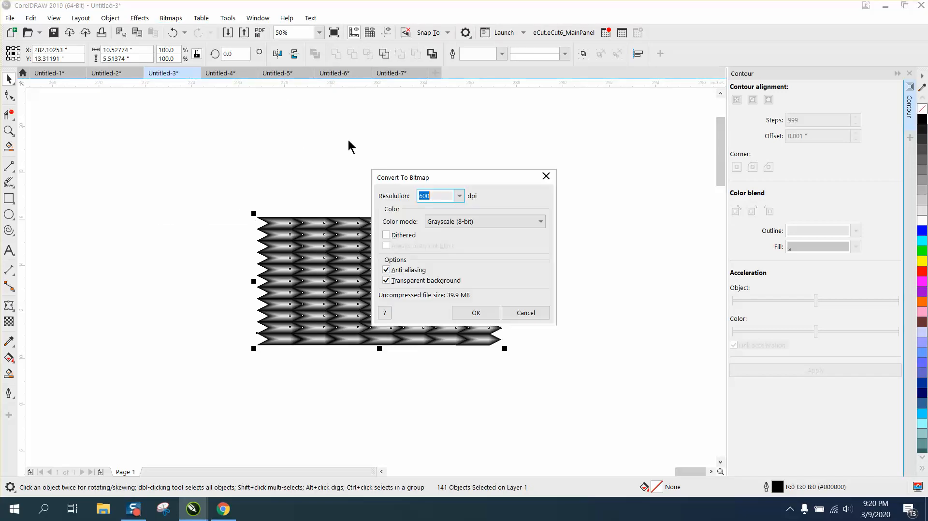
pyautogui.click(478, 312)
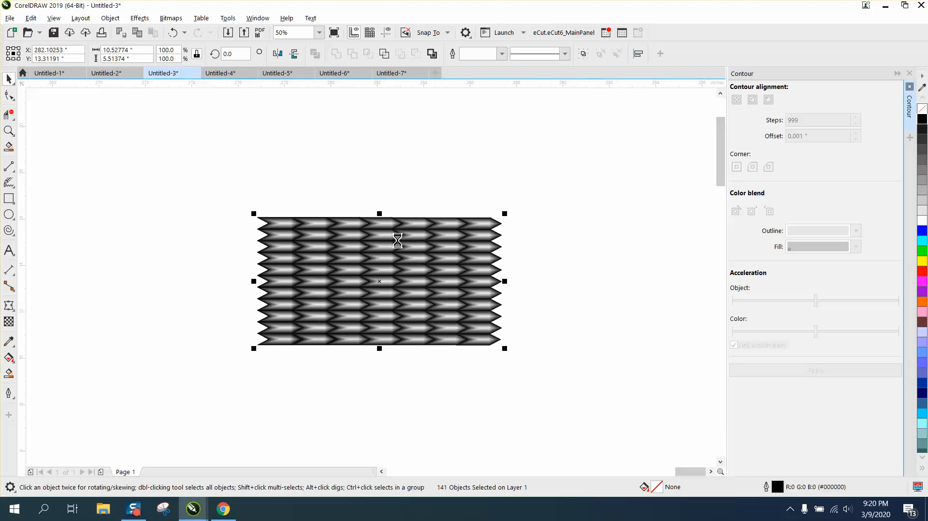
pyautogui.moveTo(389, 267); pyautogui.dragTo(427, 235)
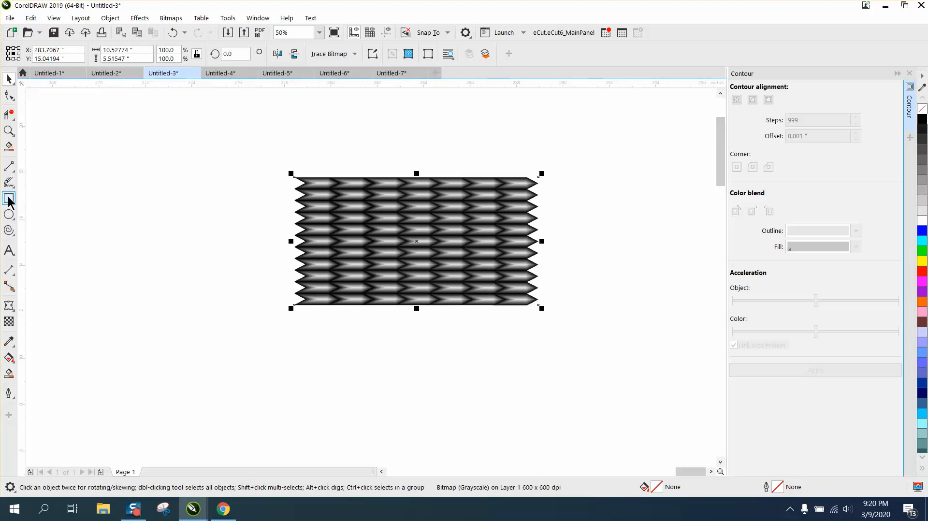
# Draw two overlapping circles about 2.67 inches in diameter to the left of the pattern bitmap and weld them into one outline.
pyautogui.click(9, 214)
pyautogui.moveTo(256, 204); pyautogui.dragTo(178, 236)
pyautogui.click(9, 78)
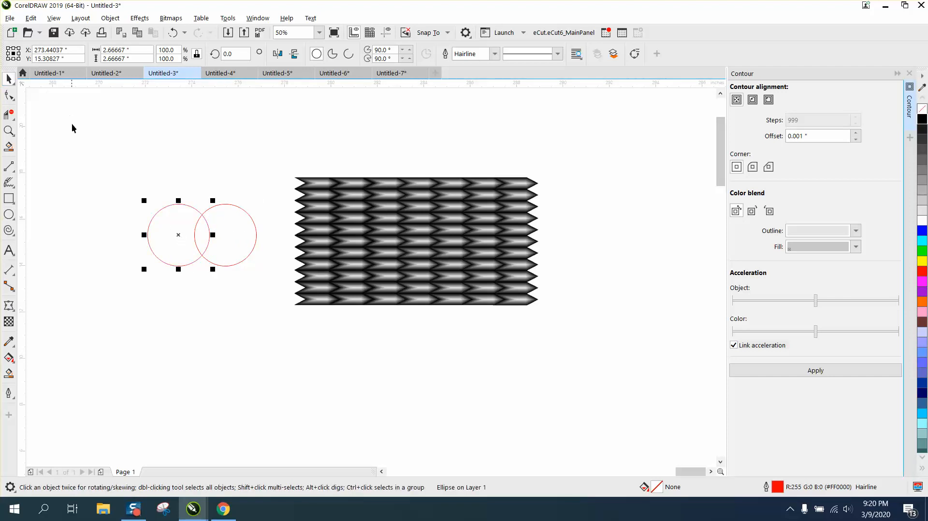
pyautogui.moveTo(80, 141); pyautogui.dragTo(263, 258)
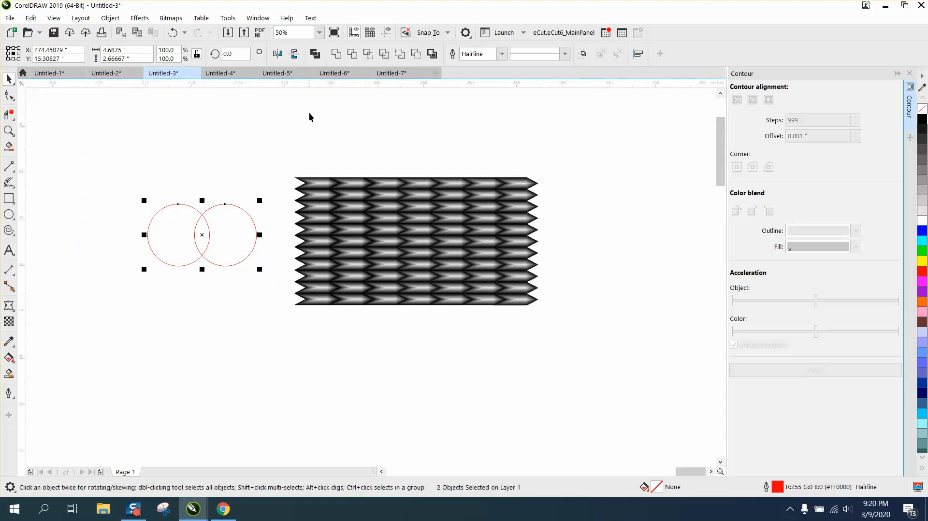
pyautogui.click(340, 53)
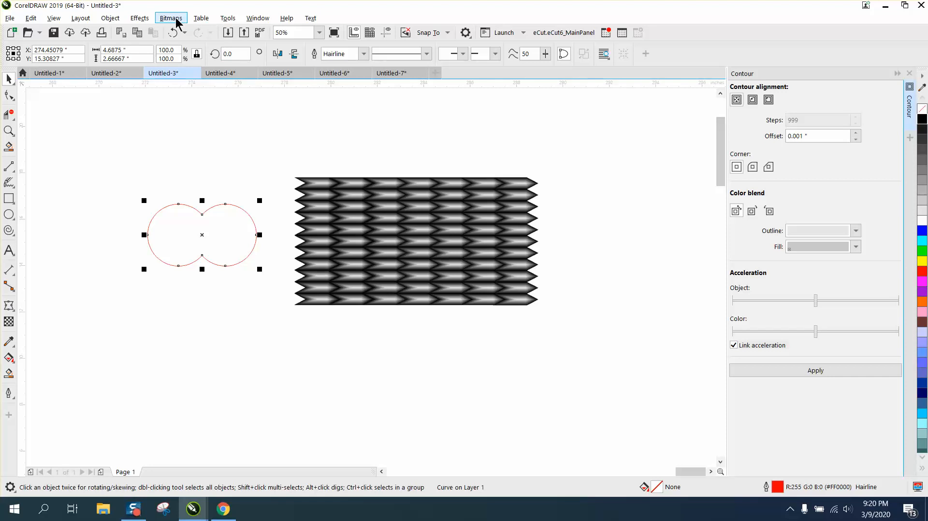
# Try to PowerClip the welded double-circle outline inside the pattern bitmap.
pyautogui.click(140, 18)
pyautogui.moveTo(115, 22)
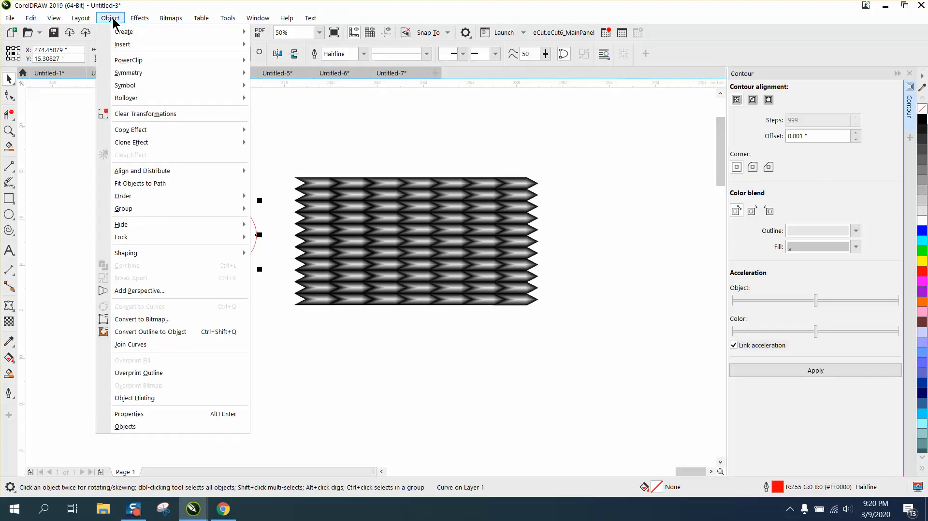
pyautogui.moveTo(124, 61)
pyautogui.click(278, 62)
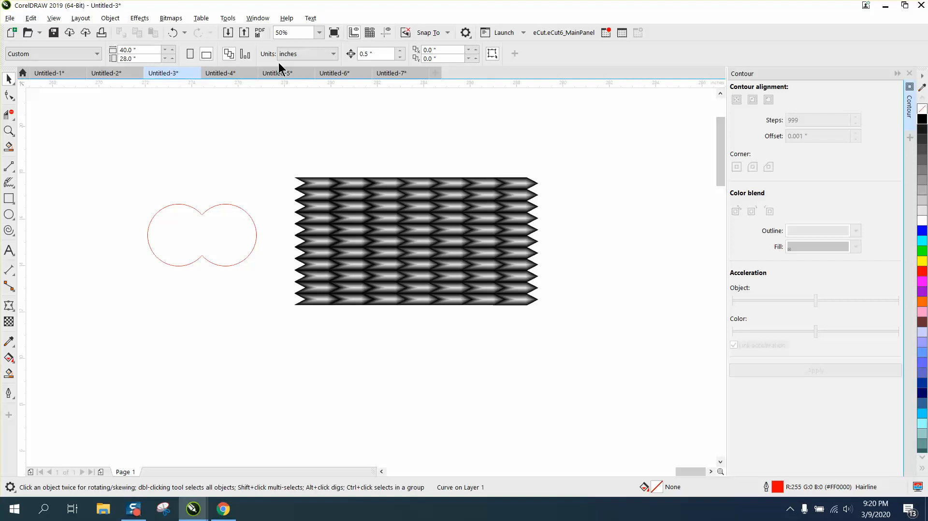
pyautogui.click(348, 208)
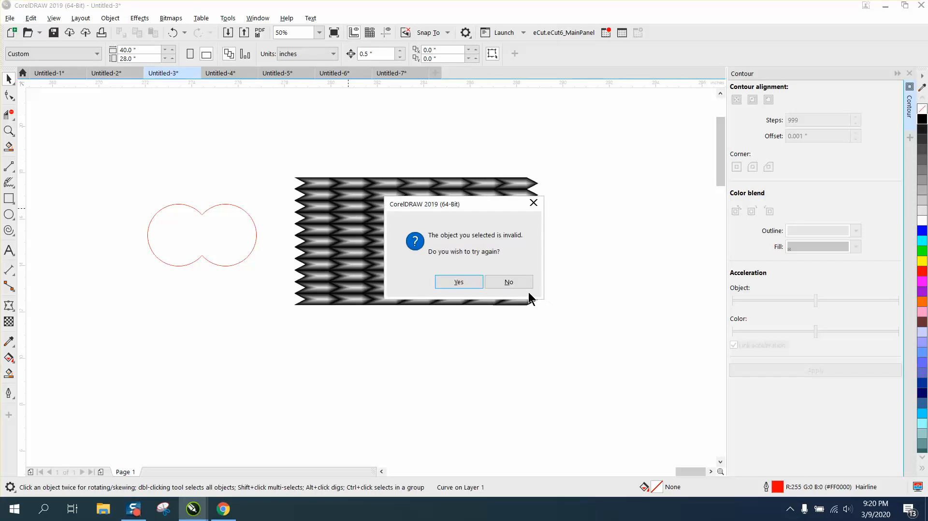
pyautogui.click(489, 282)
# PowerClip the grayscale pattern bitmap inside the welded double-circle outline.
pyautogui.click(443, 249)
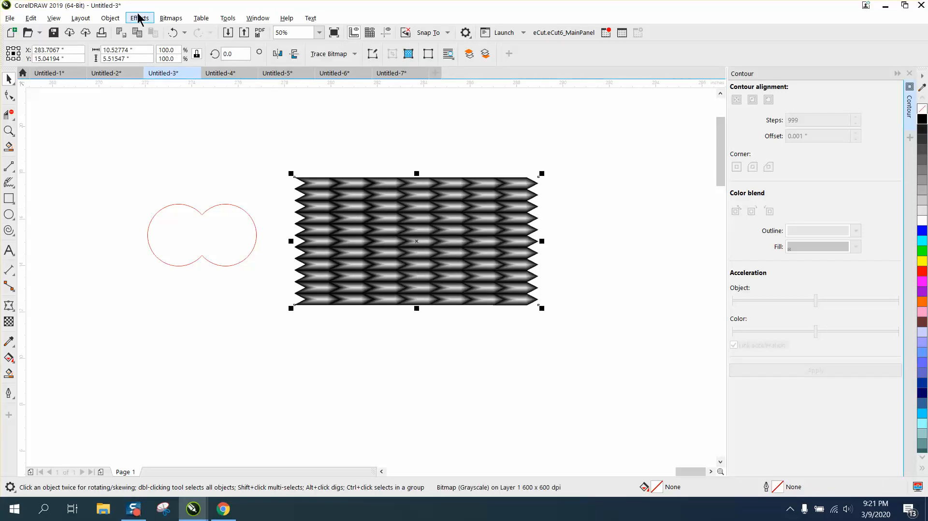
pyautogui.click(112, 18)
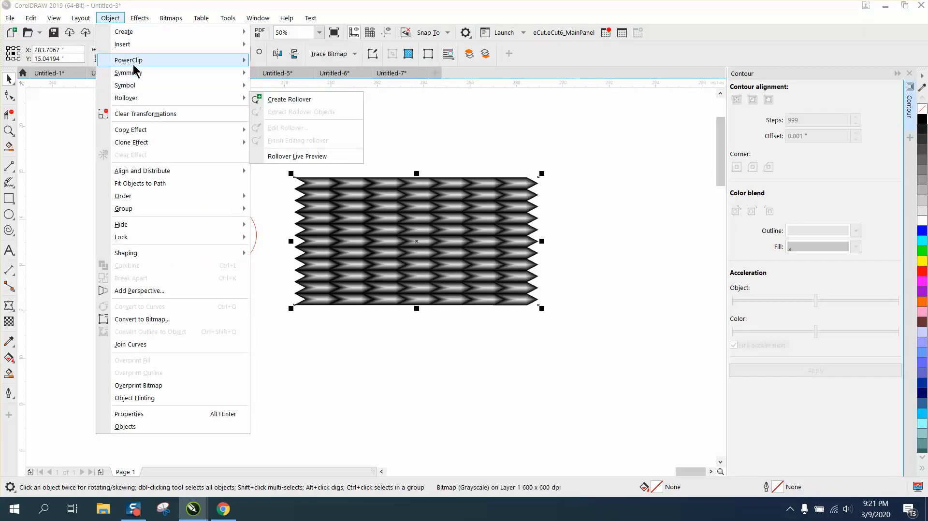
pyautogui.click(263, 62)
pyautogui.click(178, 228)
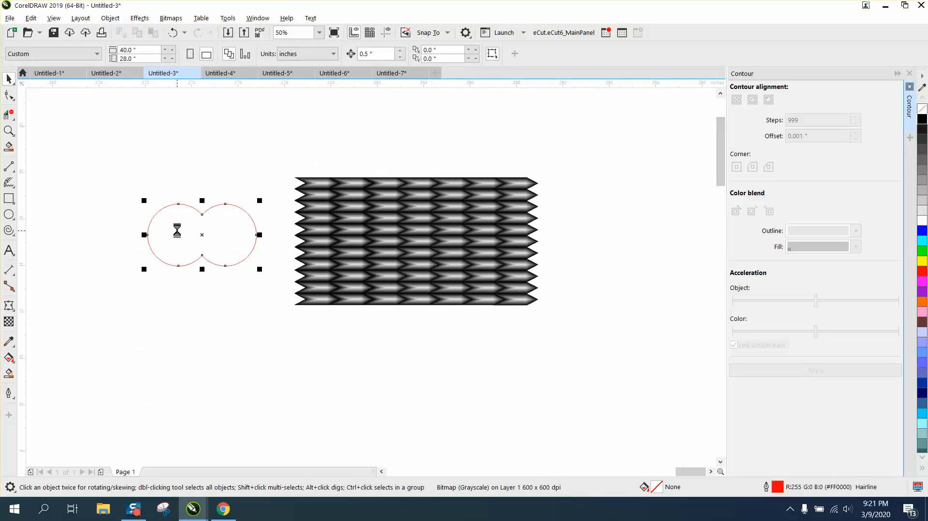
# Move the pattern-filled double-circle shape about 1.1 inches to the right and 1 inch up.
pyautogui.click(8, 131)
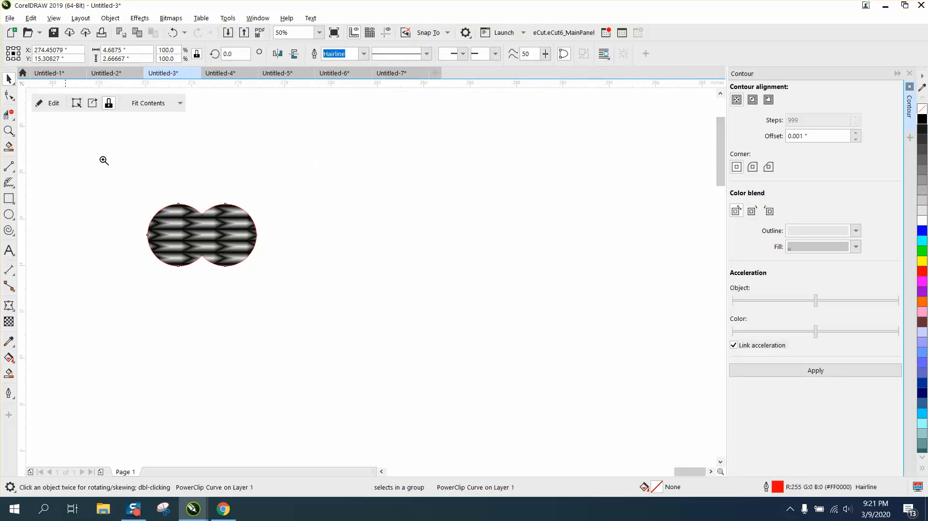
pyautogui.moveTo(136, 199); pyautogui.dragTo(302, 268)
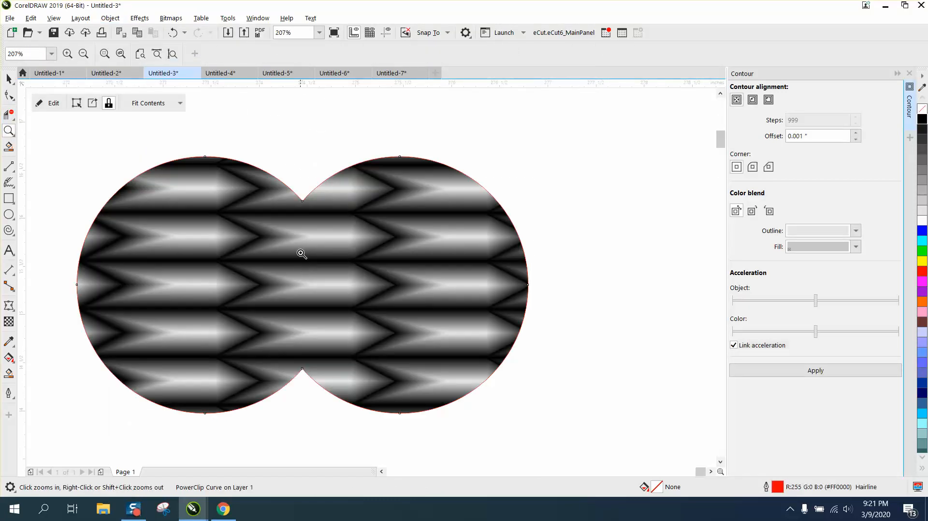
pyautogui.rightClick(293, 236)
pyautogui.rightClick(294, 238)
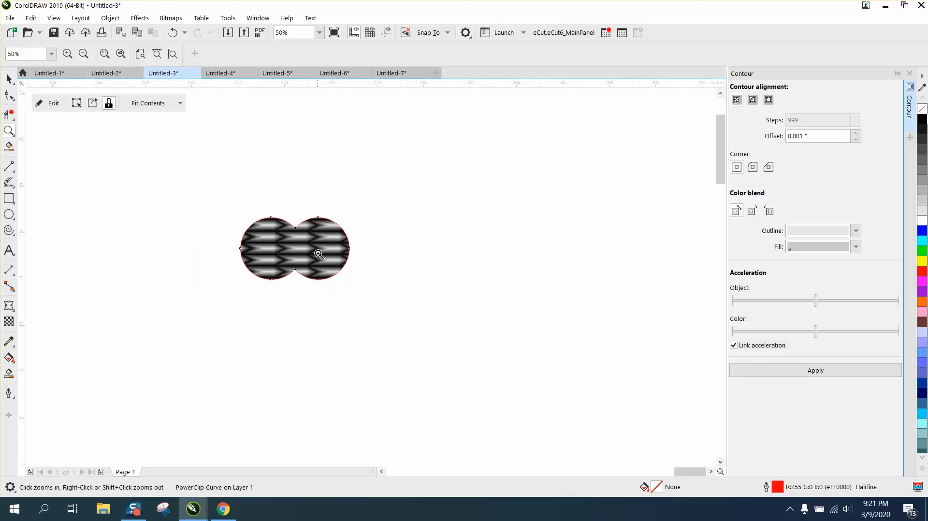
pyautogui.click(8, 78)
pyautogui.moveTo(322, 239)
pyautogui.mouseDown()
pyautogui.moveTo(412, 228)
pyautogui.moveTo(333, 224)
pyautogui.mouseUp()
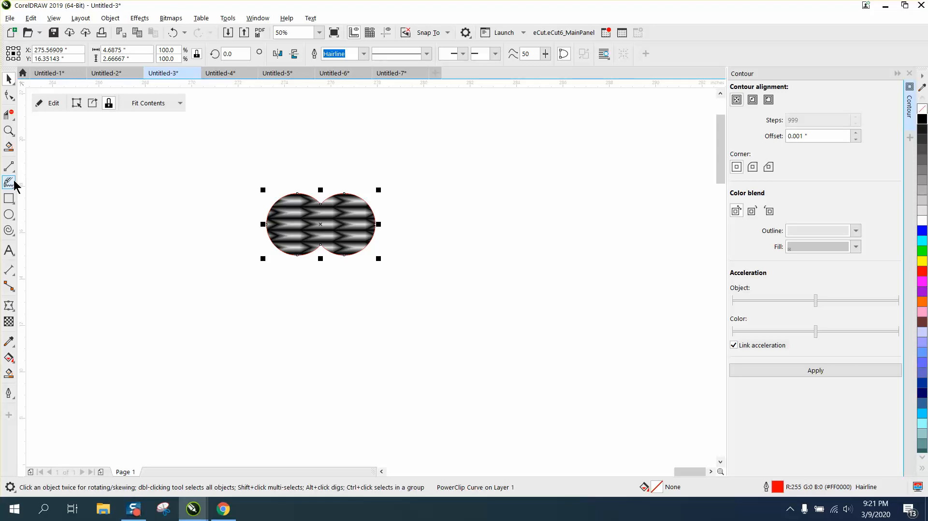
# Draw a rectangle about 6.35 by 3.46 inches around the double-circle shape, fill it yellow, and send it to the back of the page.
pyautogui.click(9, 198)
pyautogui.moveTo(254, 185); pyautogui.dragTo(402, 265)
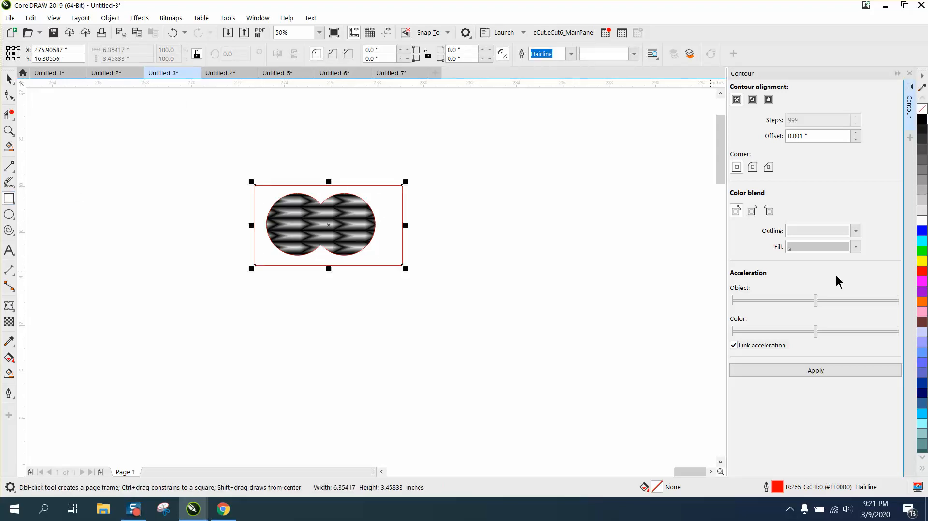
pyautogui.click(922, 261)
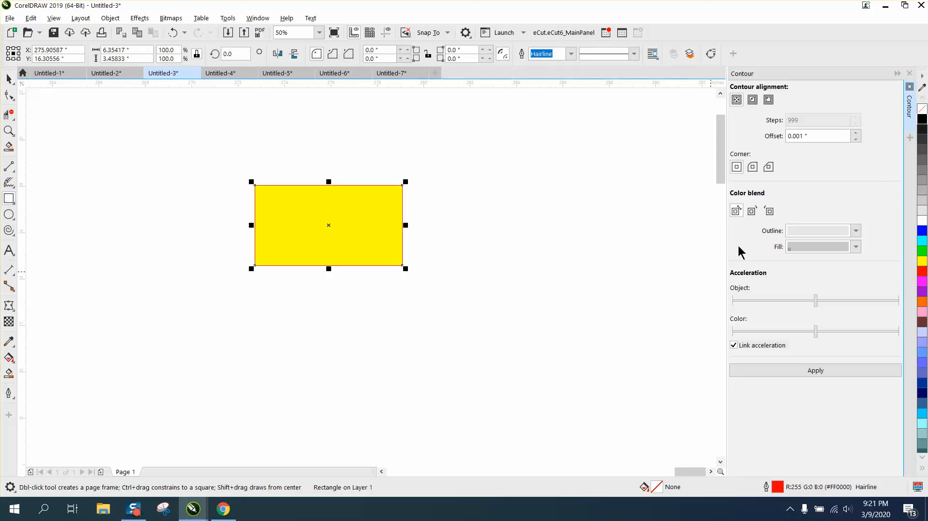
pyautogui.click(111, 17)
pyautogui.moveTo(145, 196)
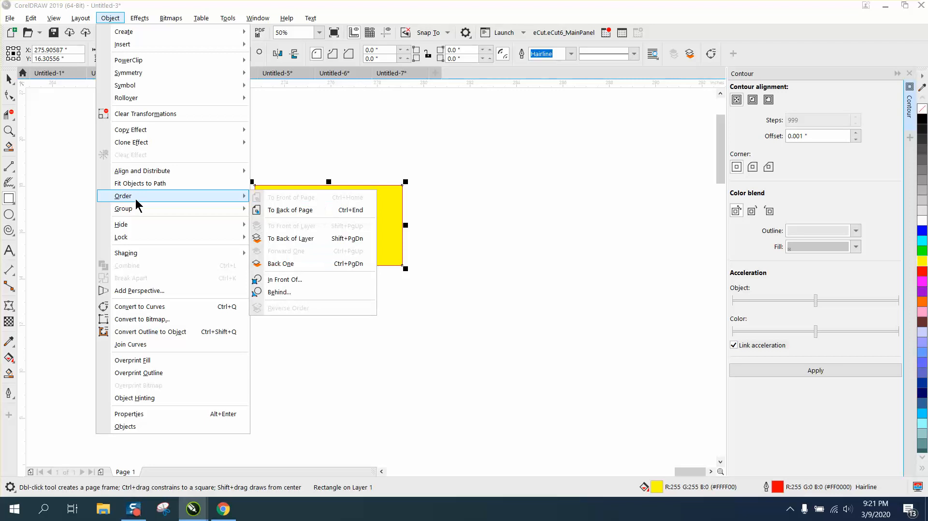
pyautogui.click(261, 211)
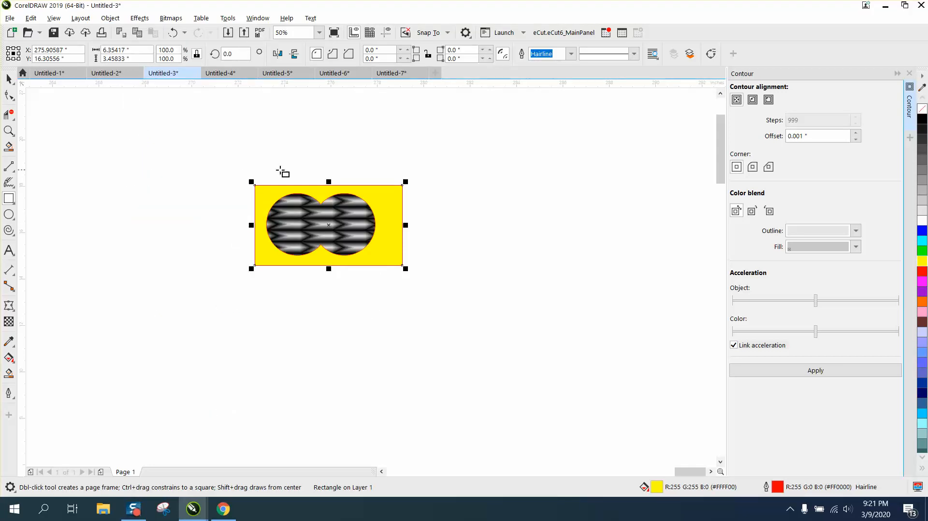
# Remove the outline from the pattern-filled double-circle shape and check its edge against the yellow background.
pyautogui.click(9, 79)
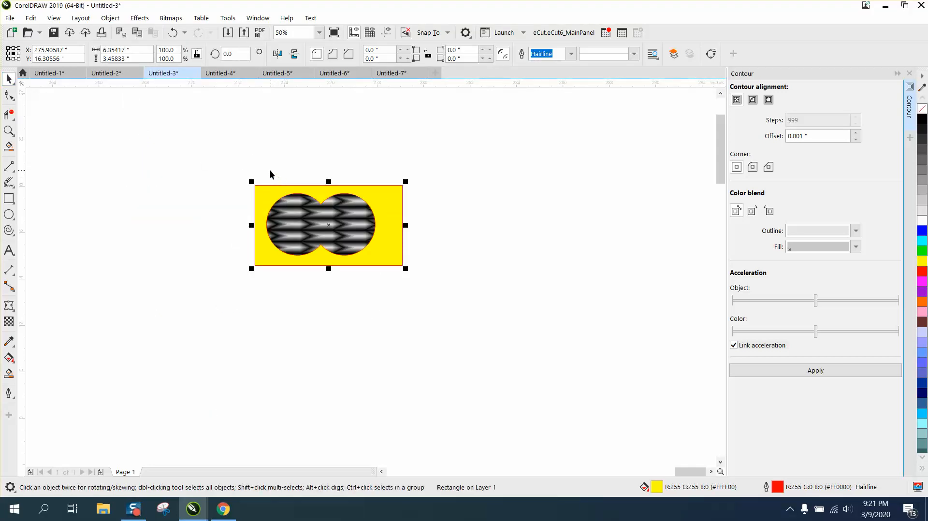
pyautogui.moveTo(260, 172); pyautogui.dragTo(381, 278)
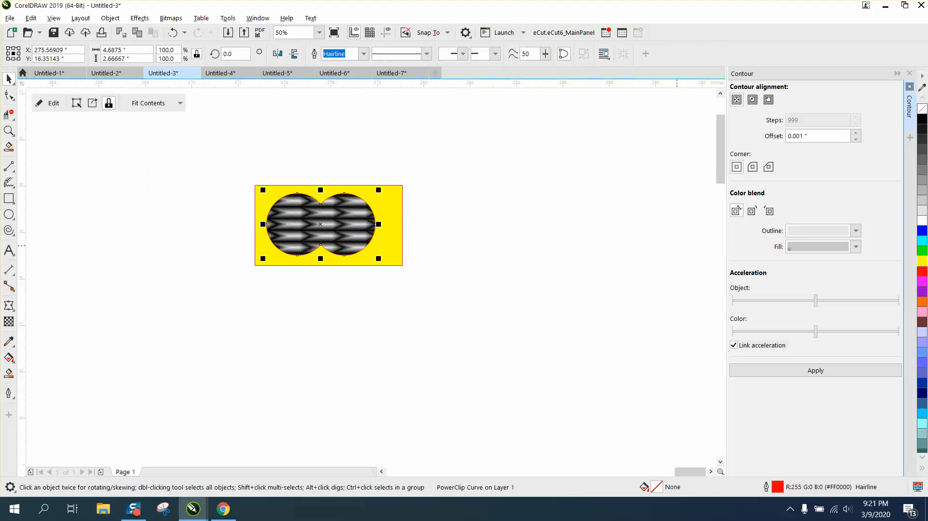
pyautogui.rightClick(922, 109)
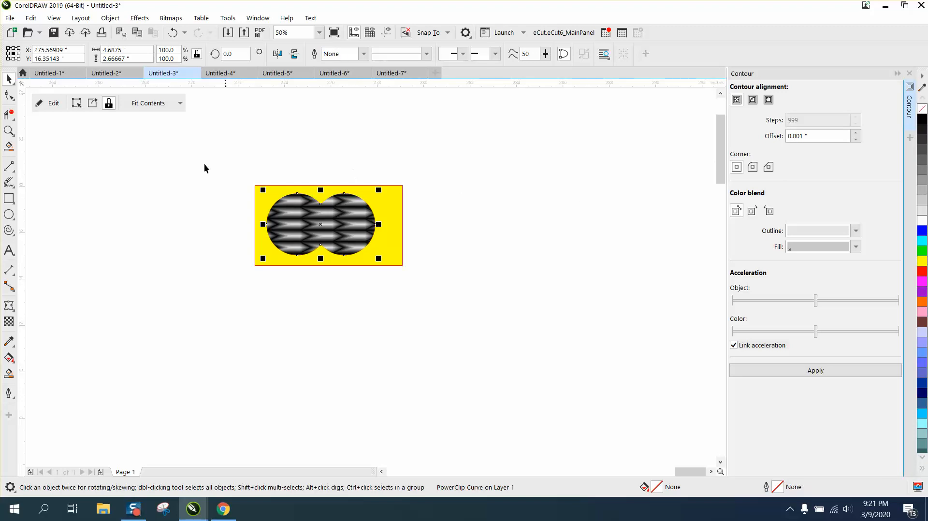
pyautogui.click(8, 130)
pyautogui.moveTo(263, 184); pyautogui.dragTo(384, 257)
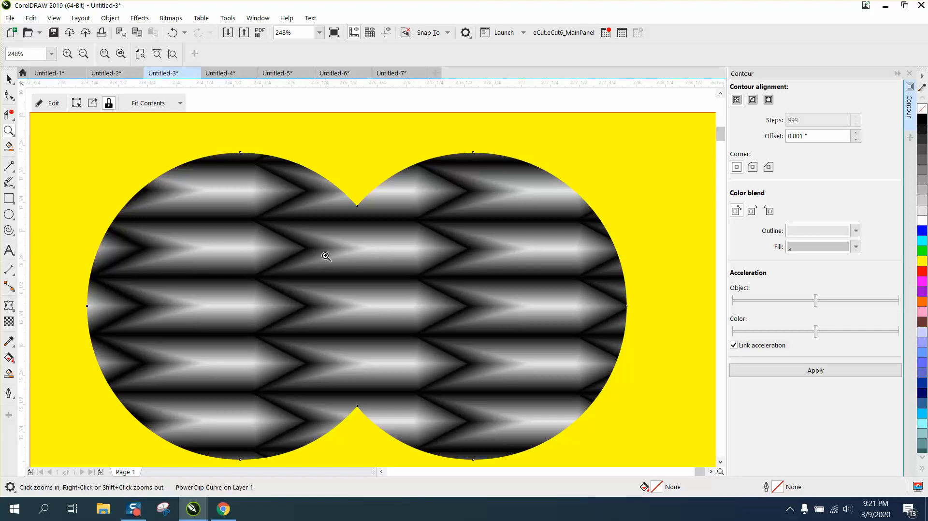
pyautogui.scroll(-2, 347, 225)
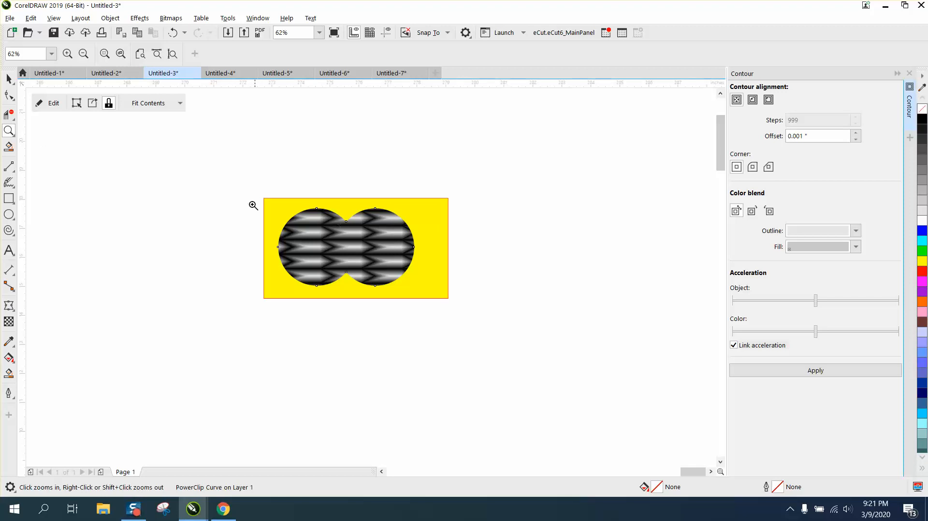
pyautogui.moveTo(260, 194); pyautogui.dragTo(462, 307)
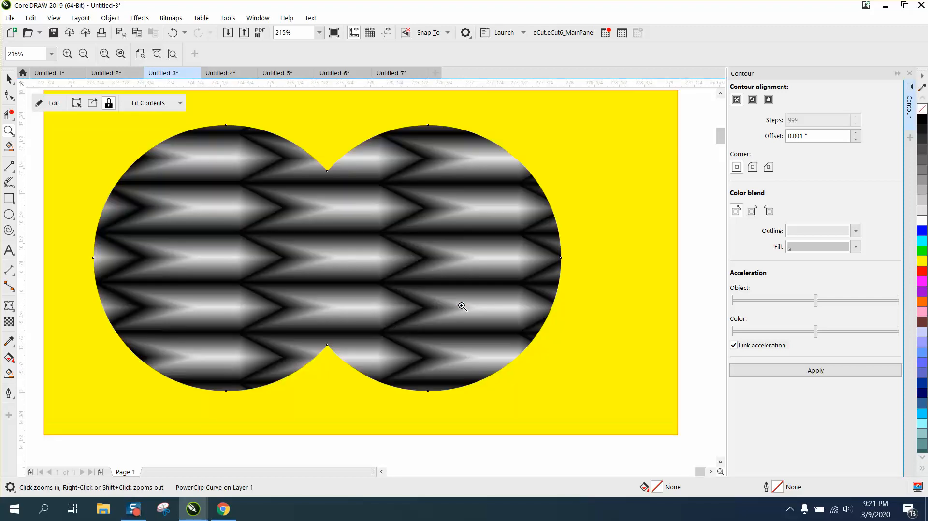